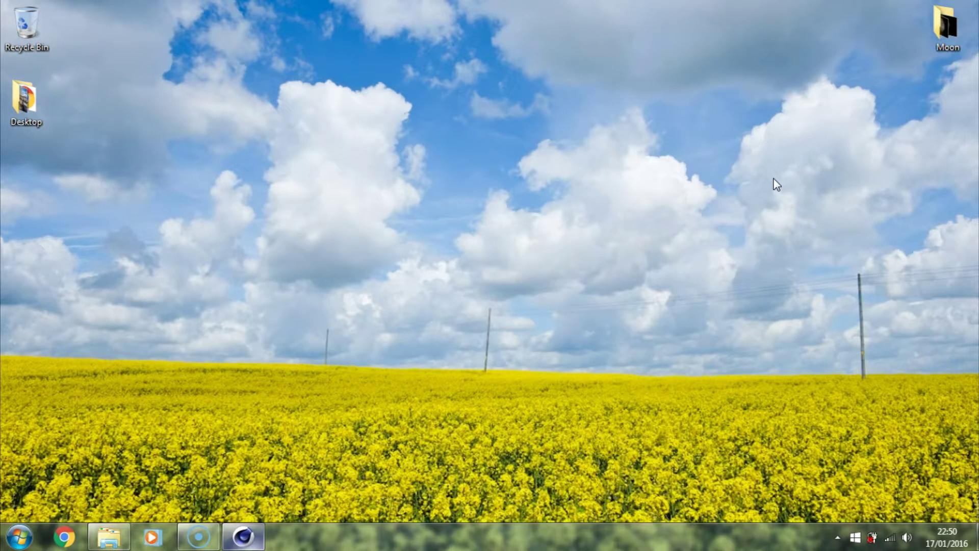
Switch to Cinema 4D and examine the textured moon sphere and its lighting from several angles, rendering the view for comparison
left_click(243, 535)
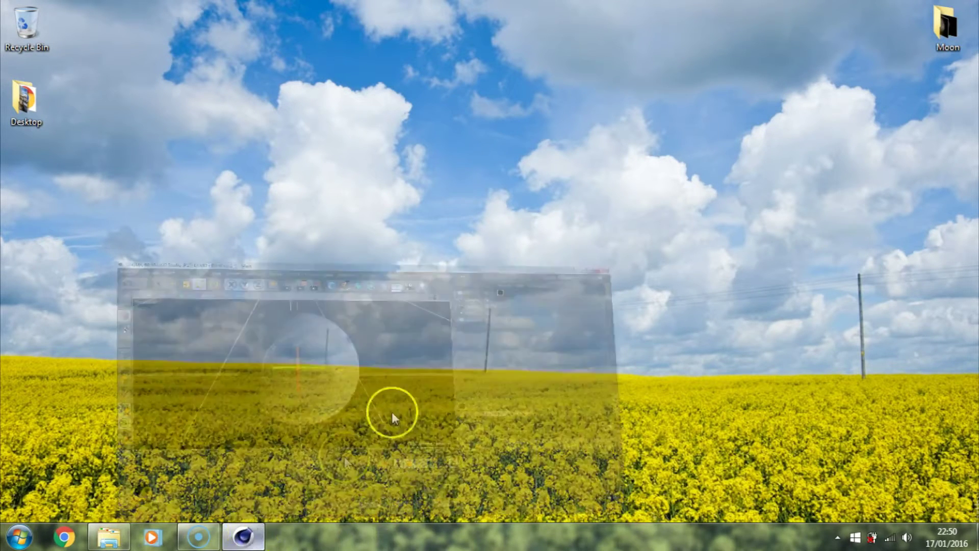
mouse_move(505, 255)
left_mouse_down("alt")
mouse_move(472, 262)
mouse_move(494, 262)
left_mouse_up("alt")
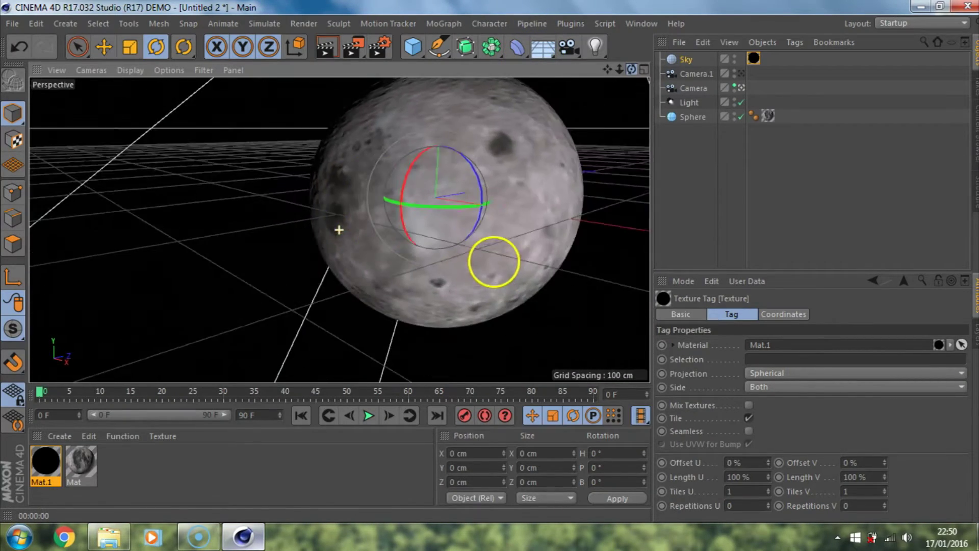
middle_click_drag(535, 157, 602, 63, "alt")
left_click_drag(632, 69, 479, 240)
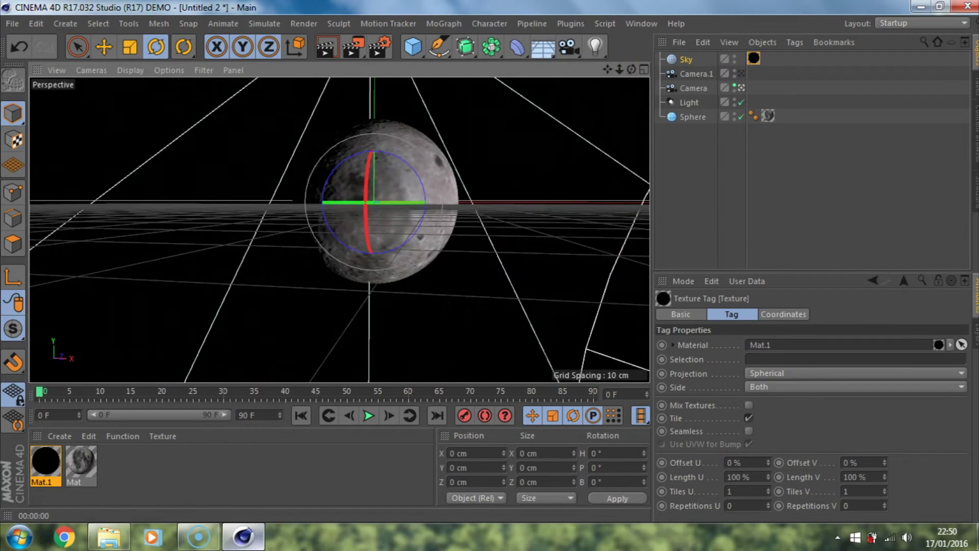
left_click_drag(607, 68, 492, 263)
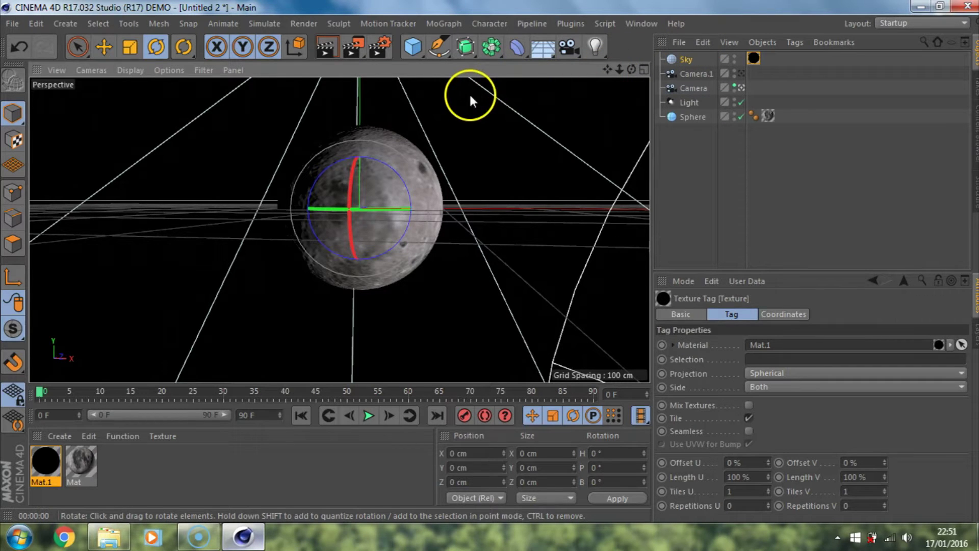
left_click_drag(633, 70, 375, 169)
key("ctrl+r")
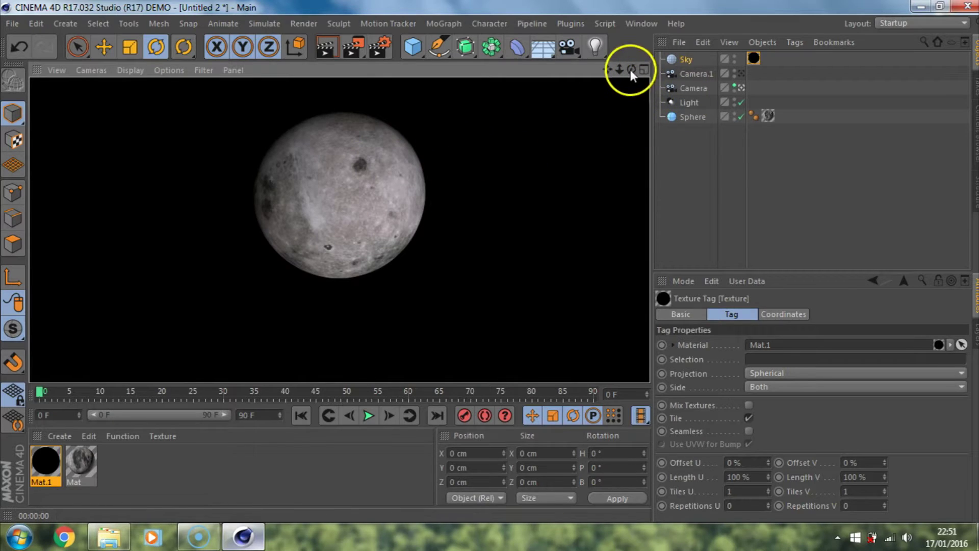
left_click_drag(631, 70, 494, 261)
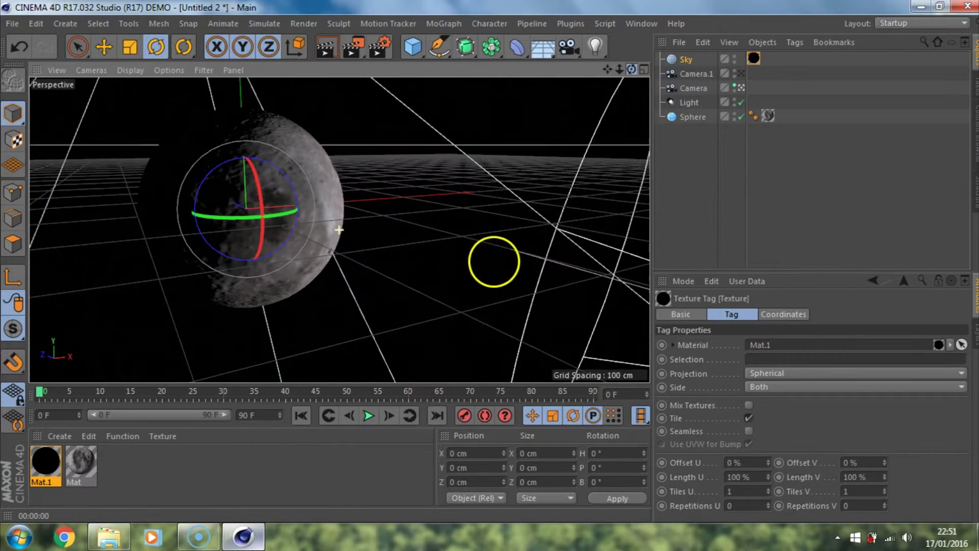
key("ctrl+r")
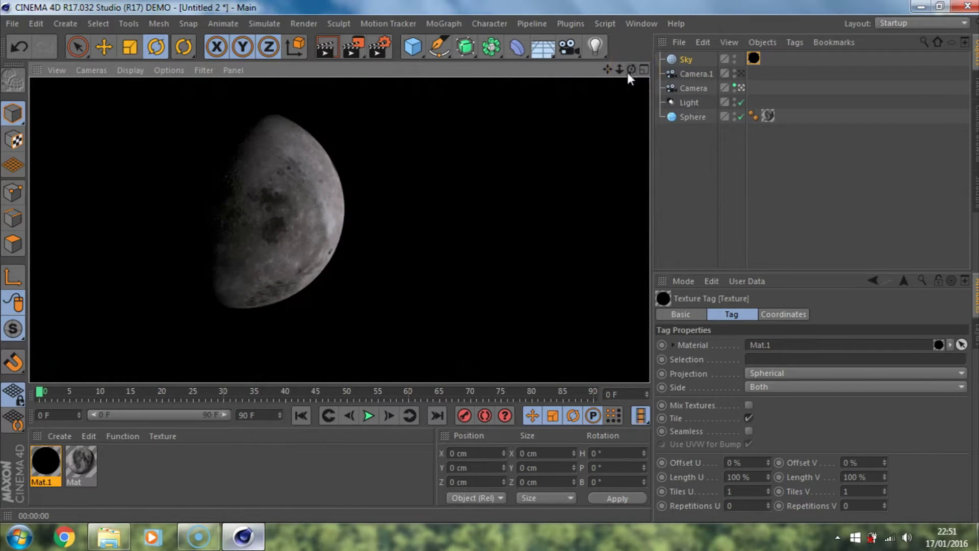
left_click_drag(636, 69, 500, 260)
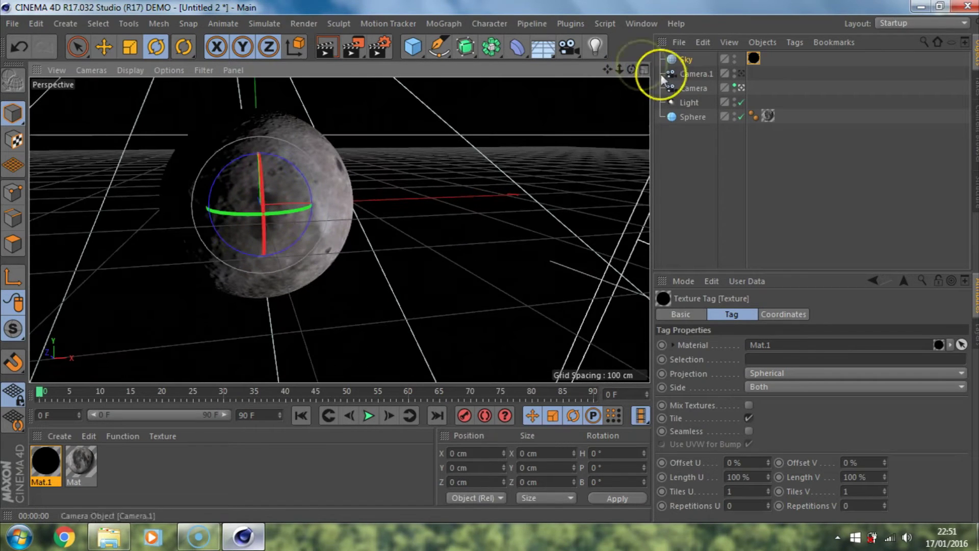
Create a new empty project and close the existing moon project Untitled 2
left_click(15, 22)
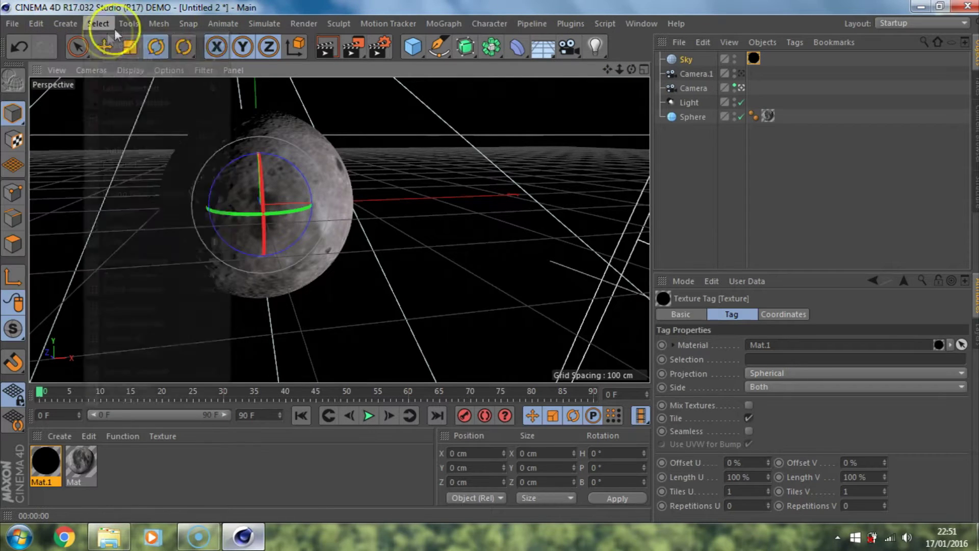
left_click(30, 44)
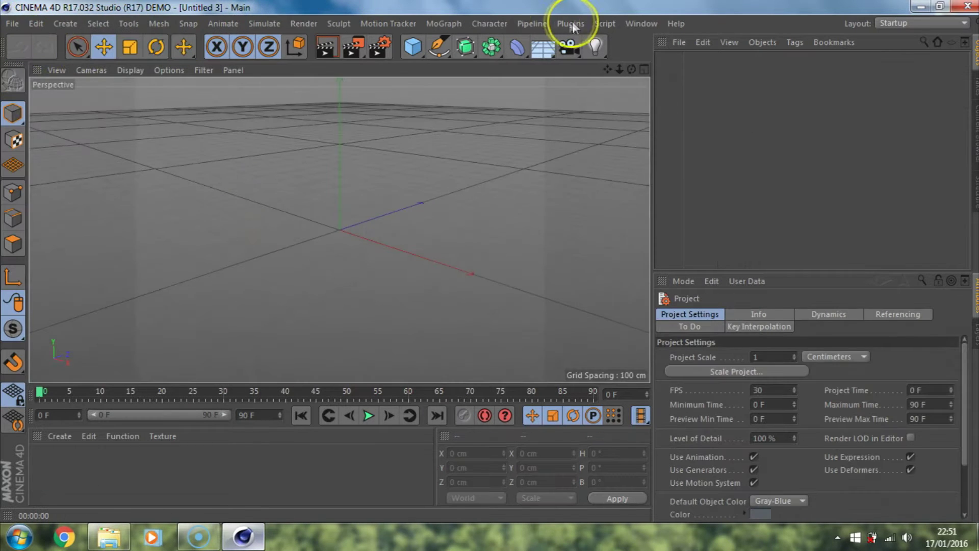
left_click(644, 24)
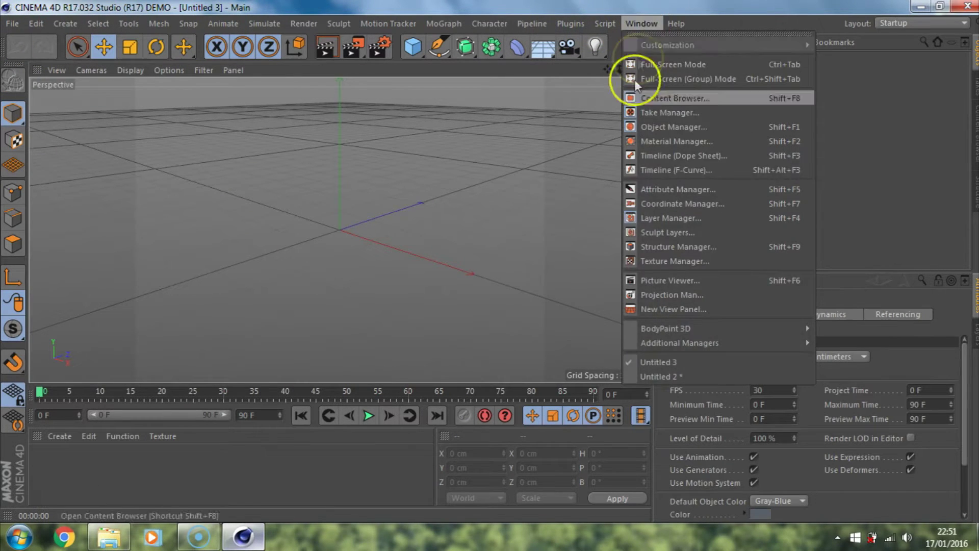
left_click(658, 376)
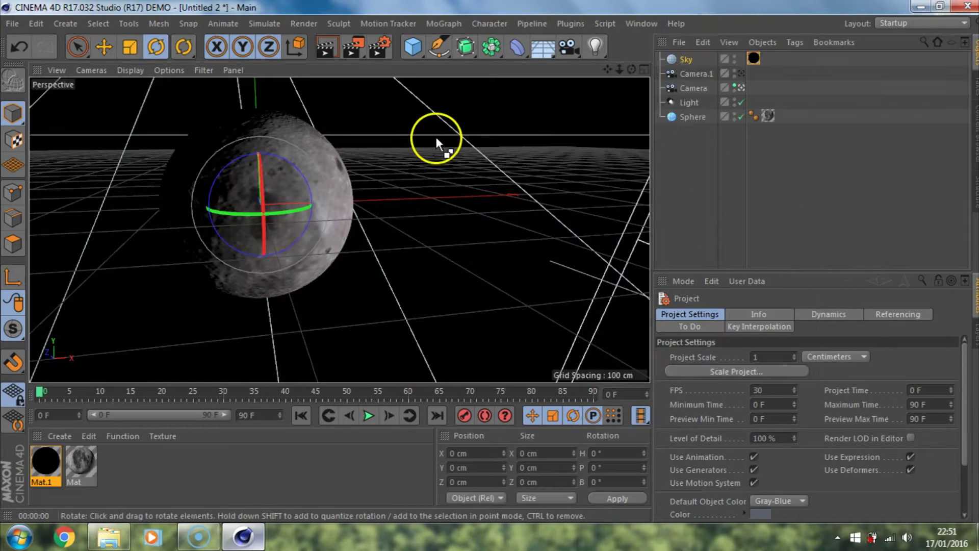
key("ctrl+F4")
left_click(510, 326)
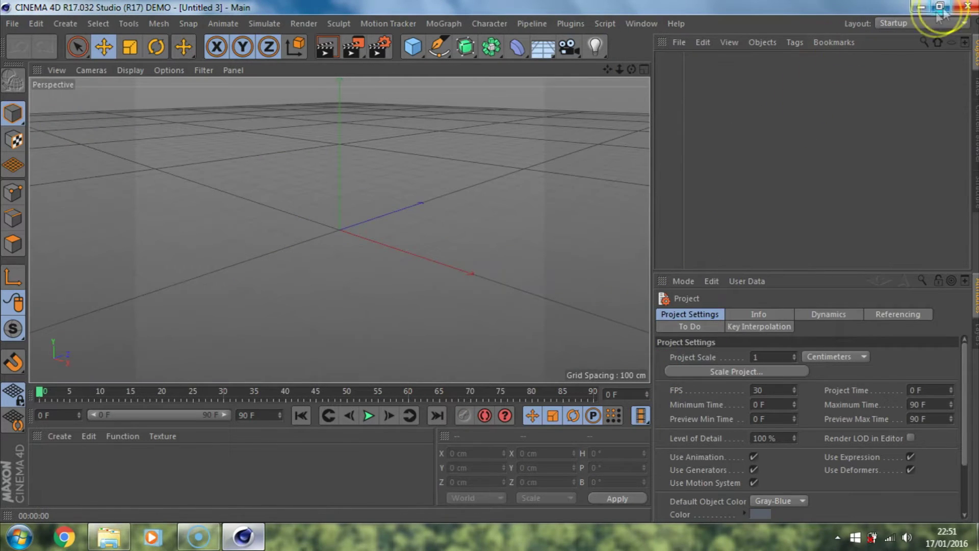
Open the Renders folder inside the desktop's Moon folder and compare the Moon one and Moon Two images
left_click(919, 8)
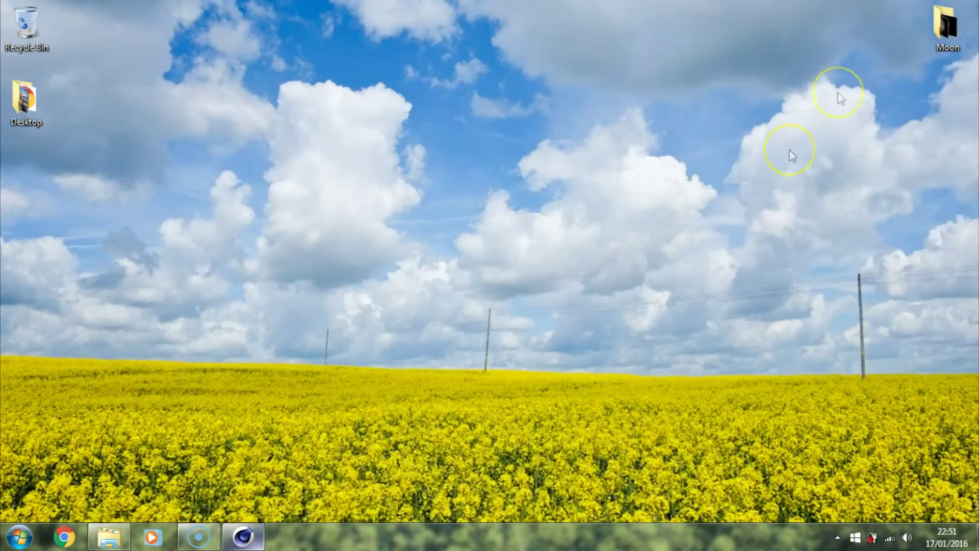
double_click(944, 26)
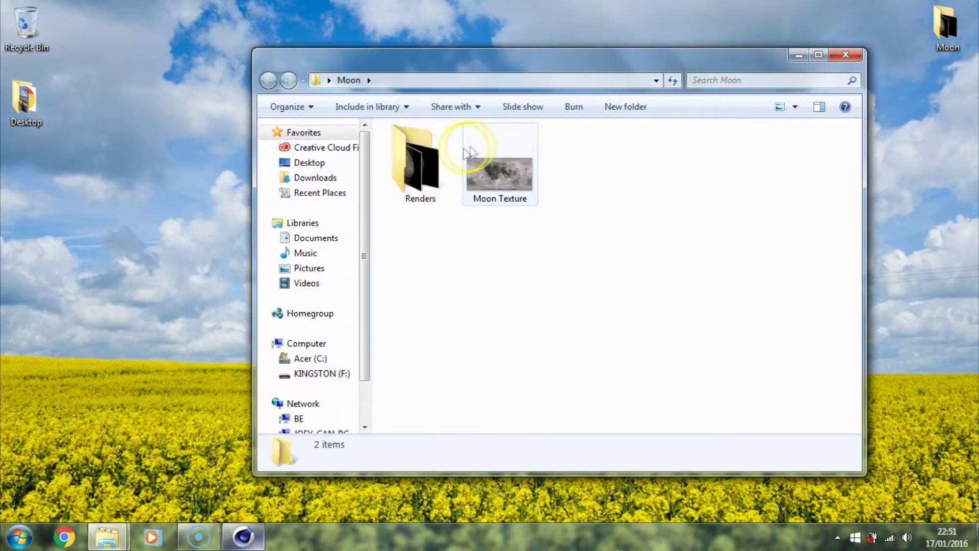
double_click(427, 167)
double_click(420, 155)
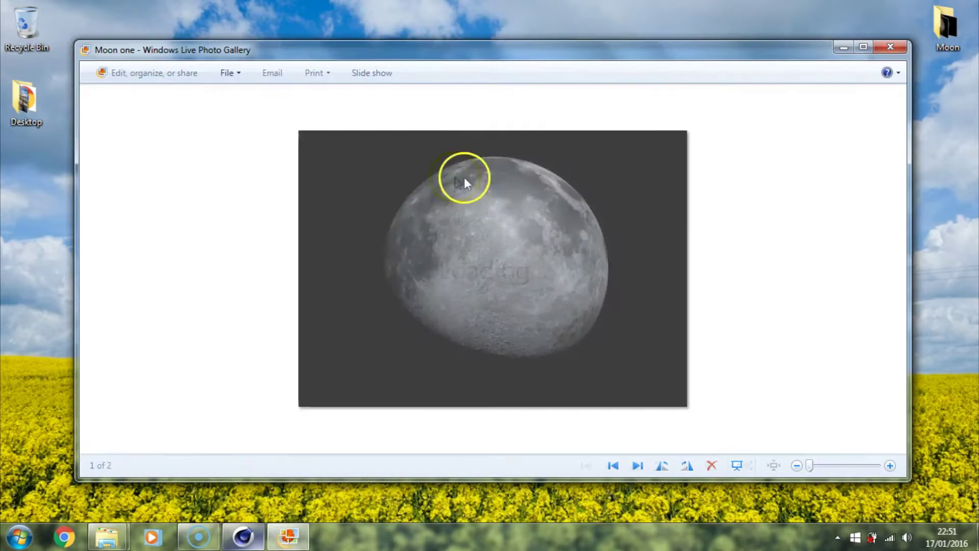
left_click(638, 466)
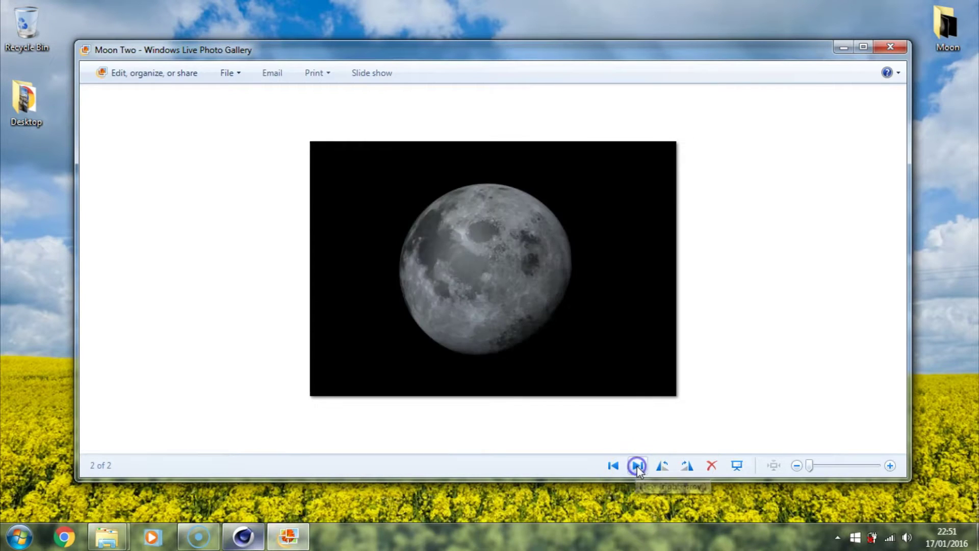
left_click(615, 465)
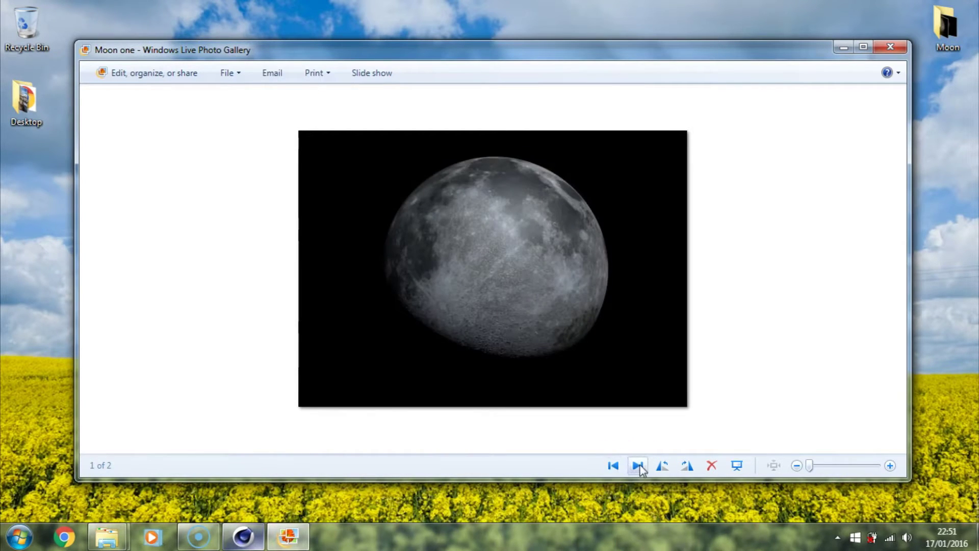
left_click(637, 466)
left_click(613, 465)
left_click(637, 466)
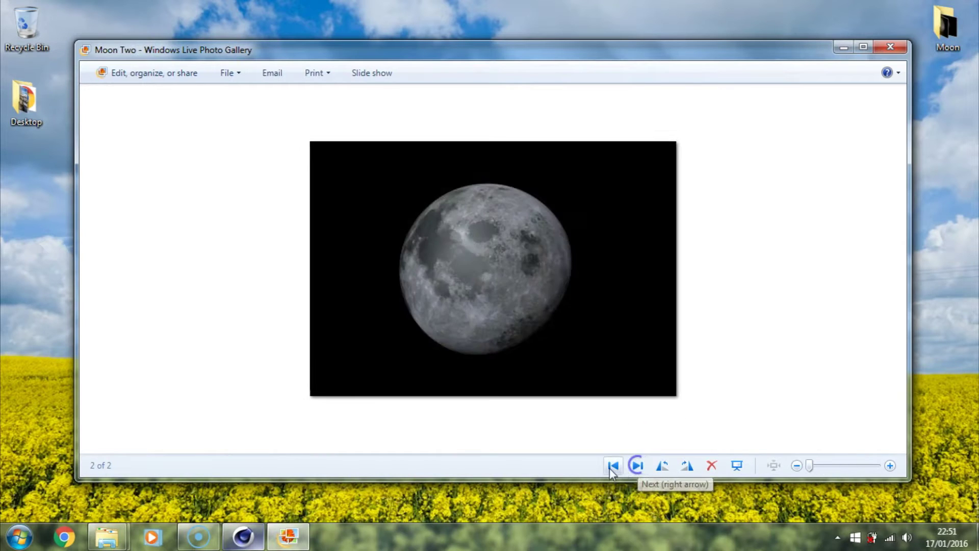
left_click(614, 466)
left_click(638, 466)
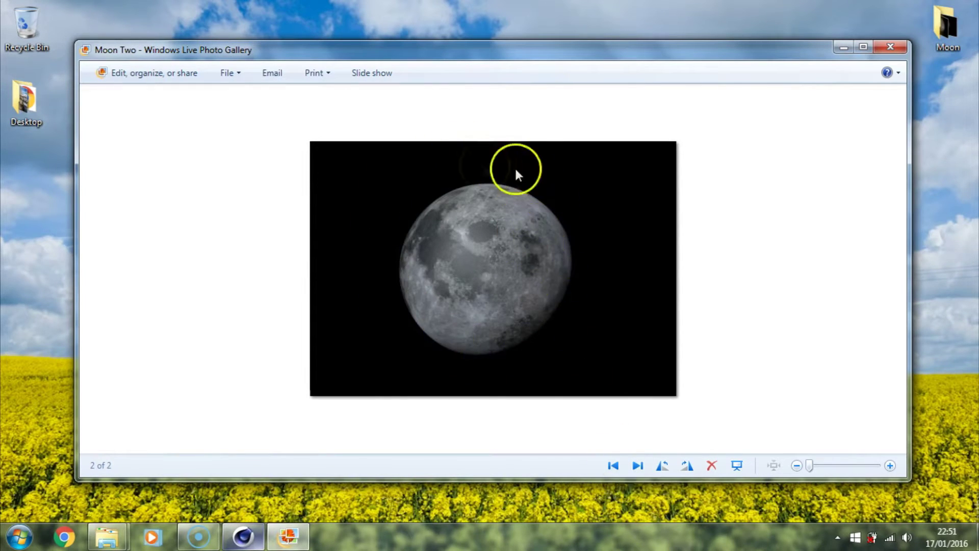
left_click(614, 466)
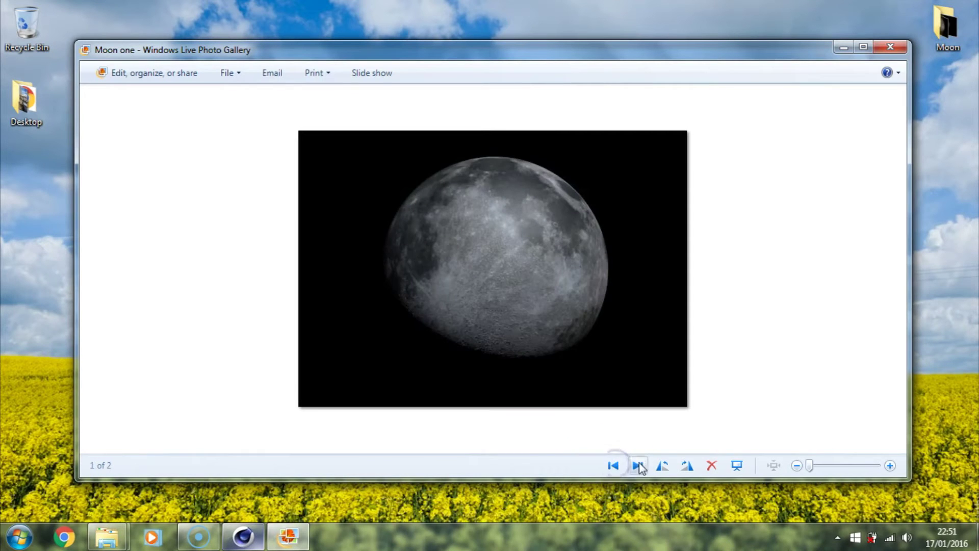
left_click(638, 465)
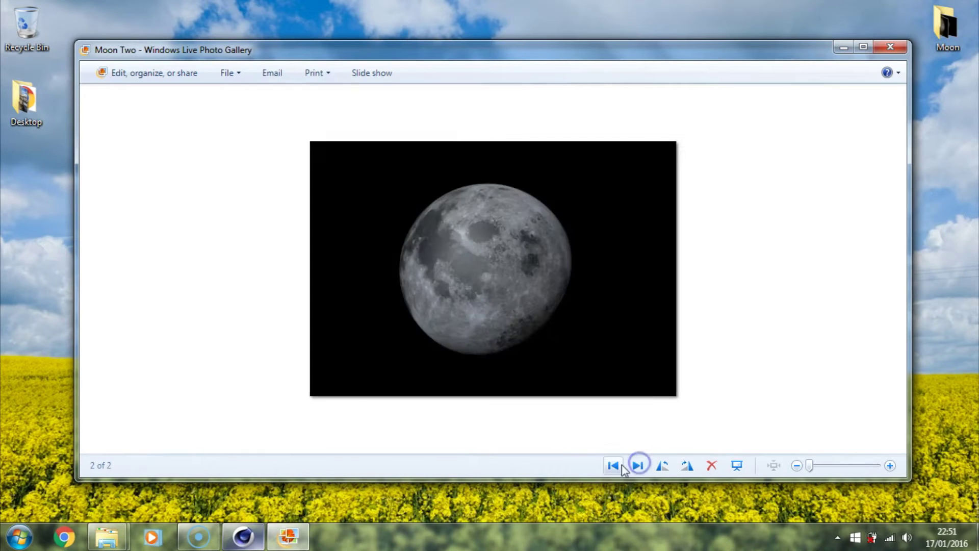
left_click(890, 45)
left_click(441, 156)
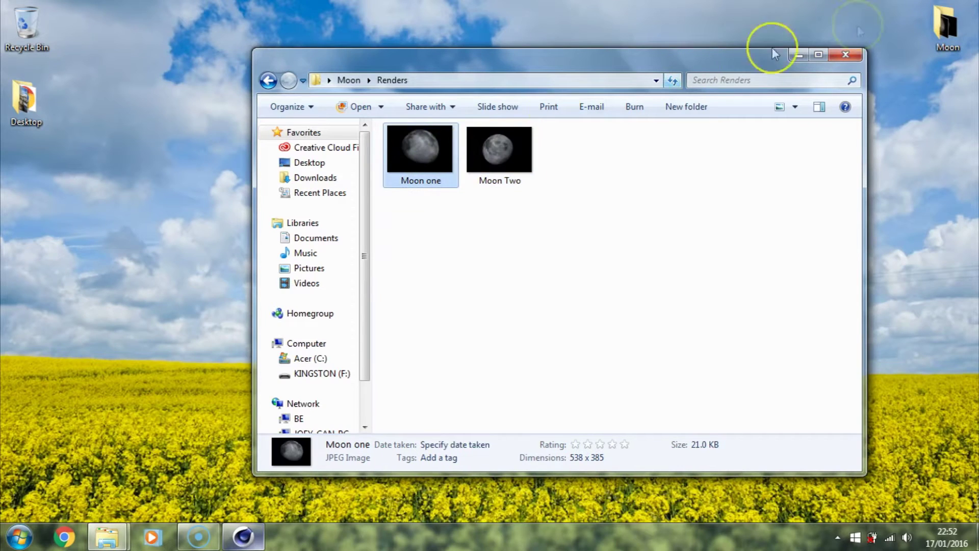
left_click(860, 53)
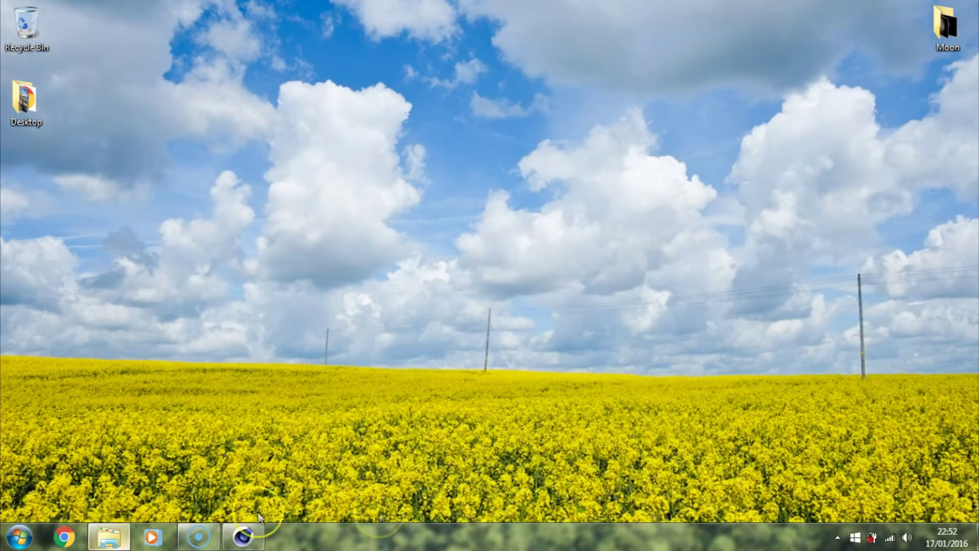
double_click(941, 18)
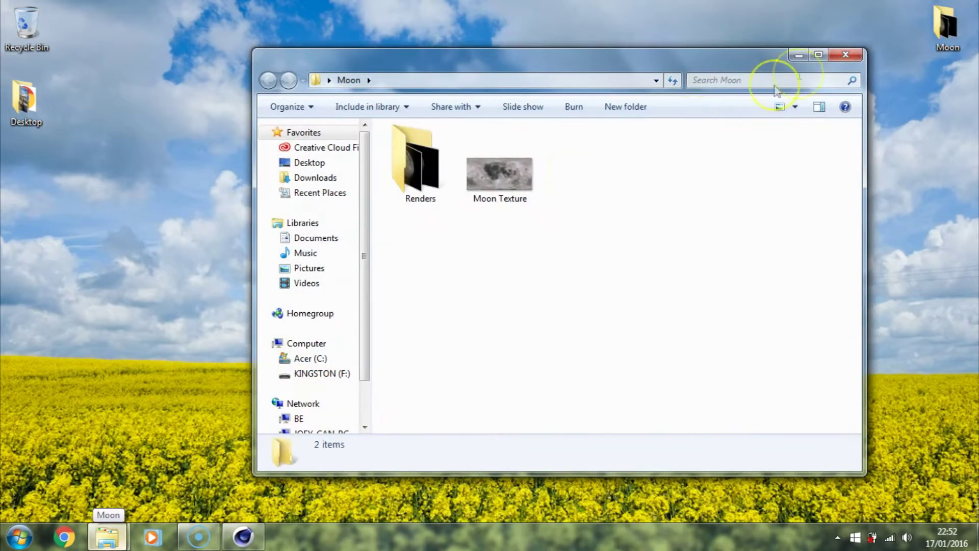
left_click(842, 55)
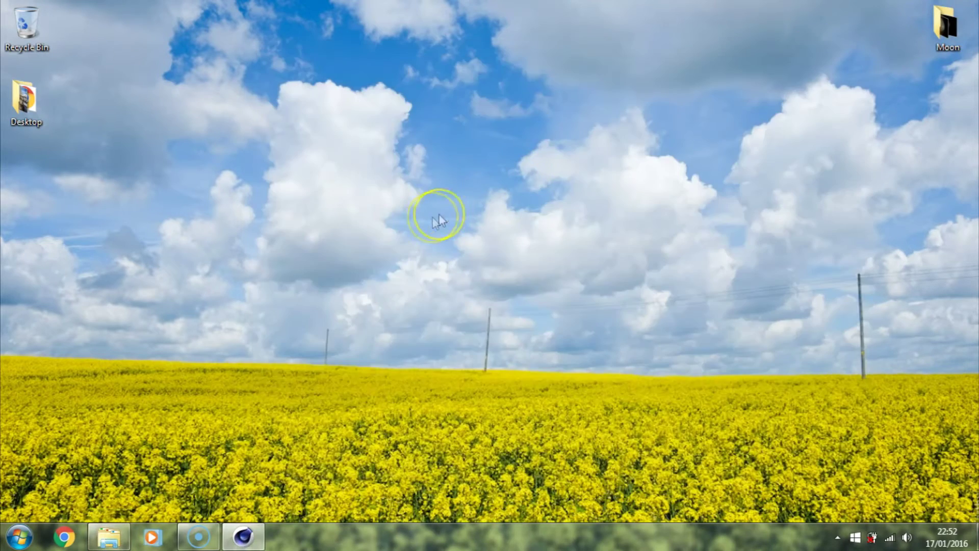
left_click(243, 537)
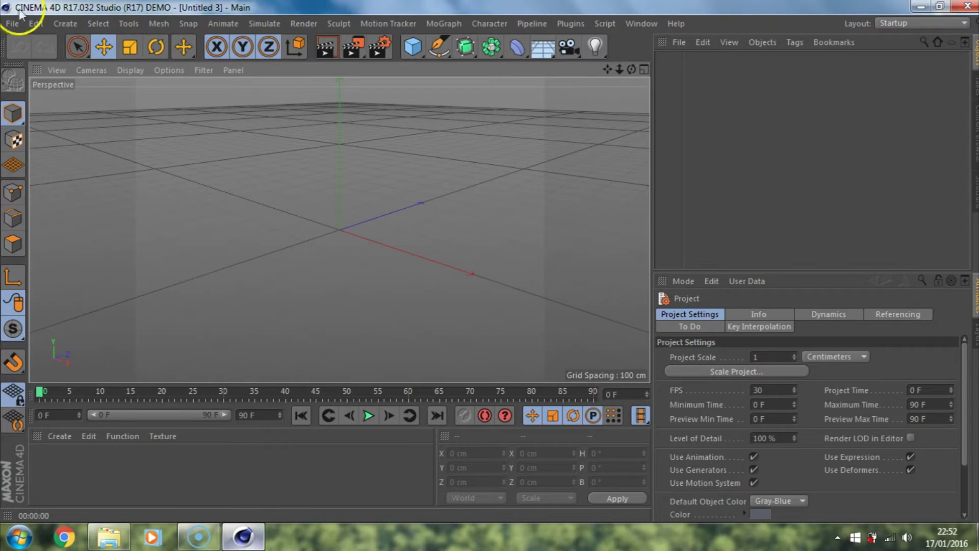
left_click(921, 7)
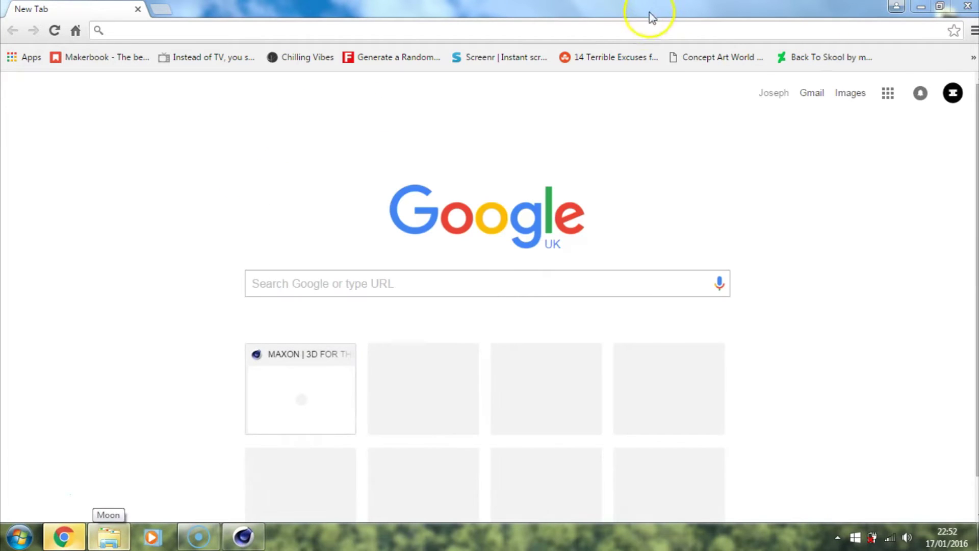
left_click(639, 34)
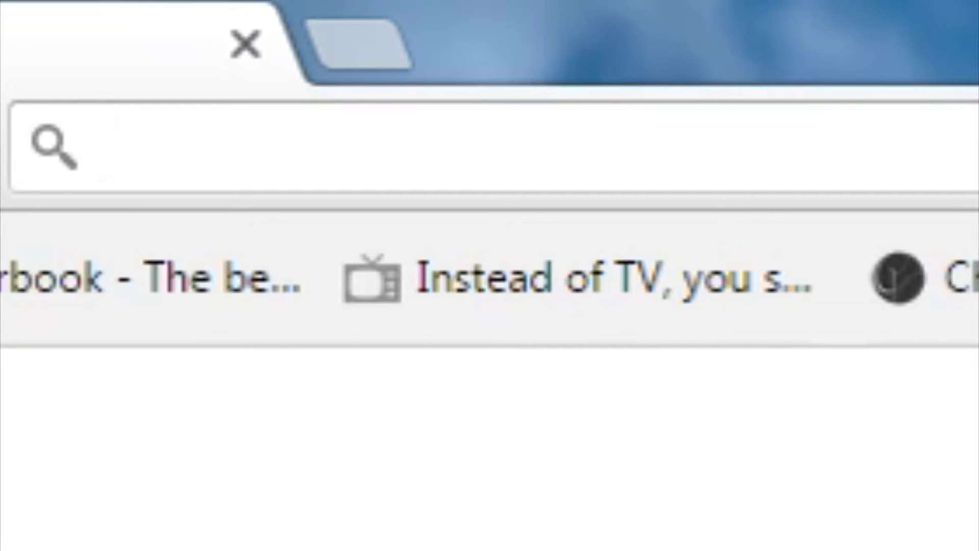
type("www")
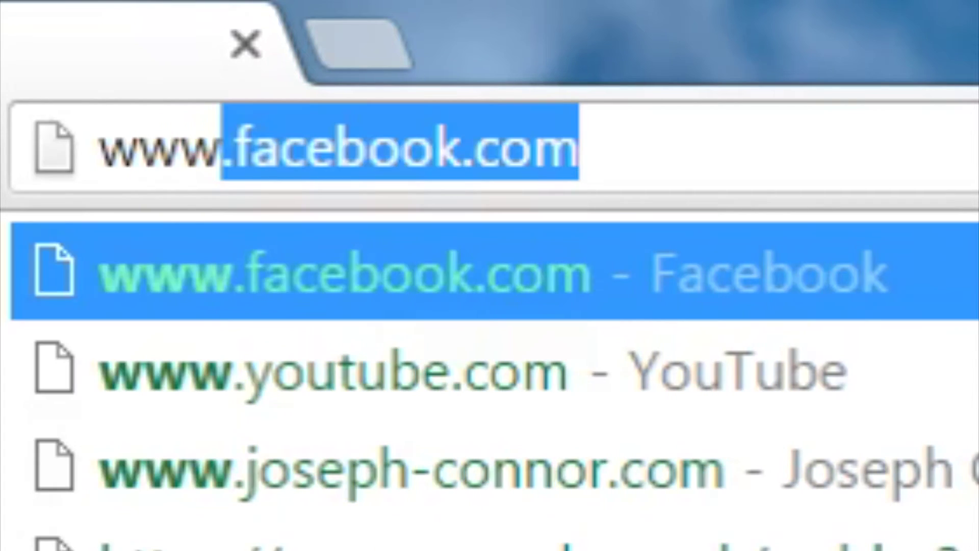
type(".")
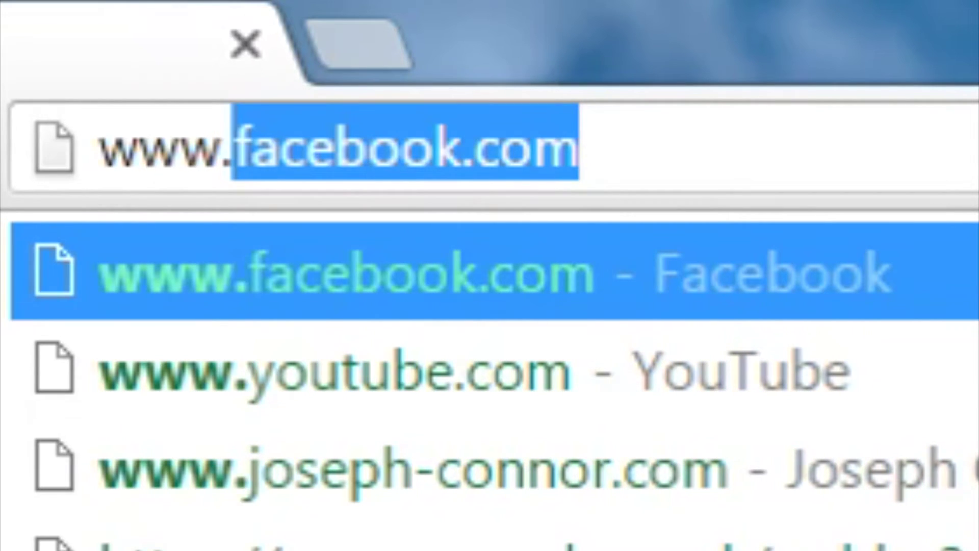
type("maxon.net")
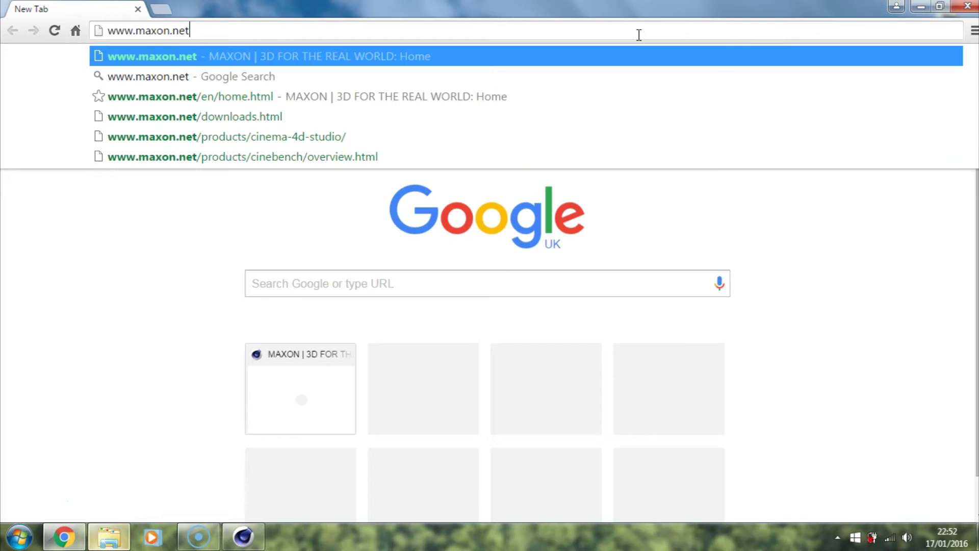
key("Return")
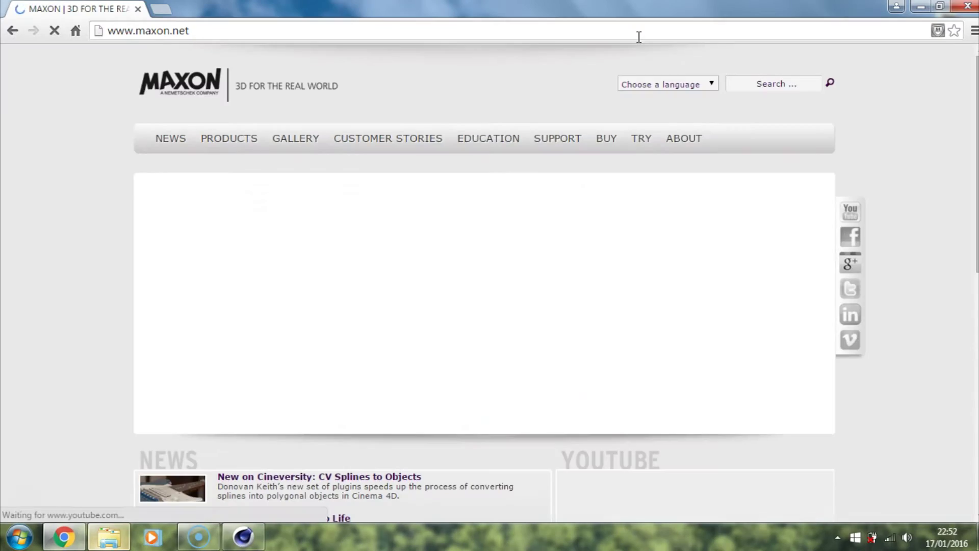
scroll(634, 61, "down", 7)
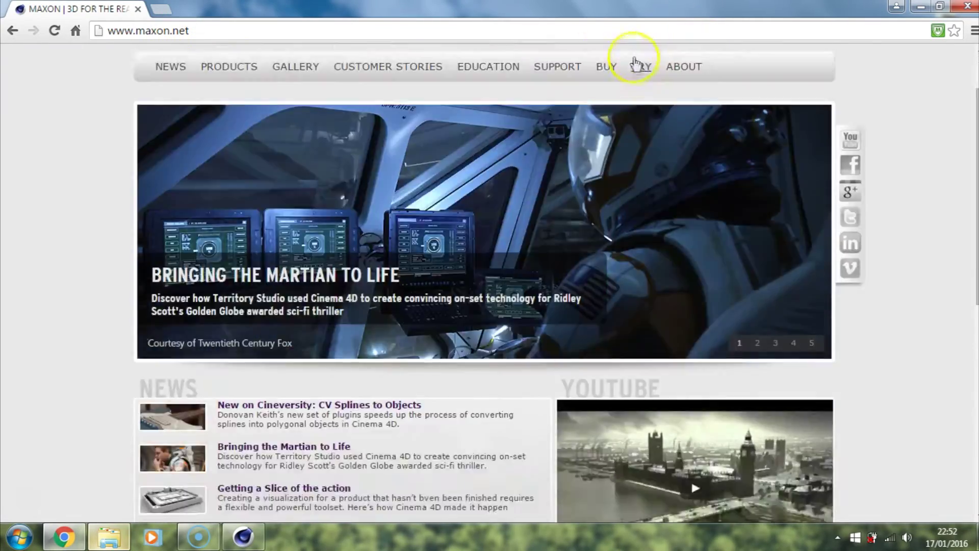
scroll(607, 224, "up", 7)
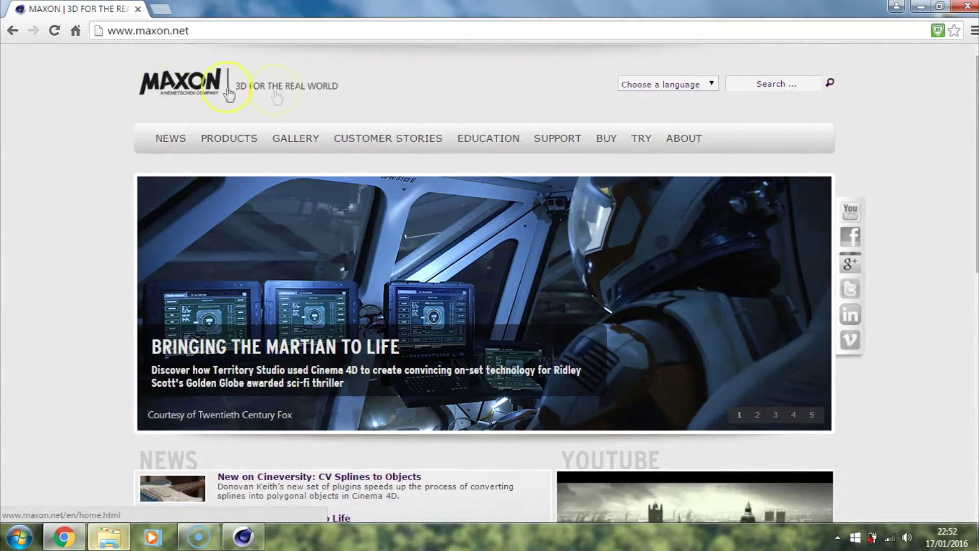
Open the MAXON site's Try page, look through the Cinema 4D R17 demo download form and close the browser
left_click(649, 149)
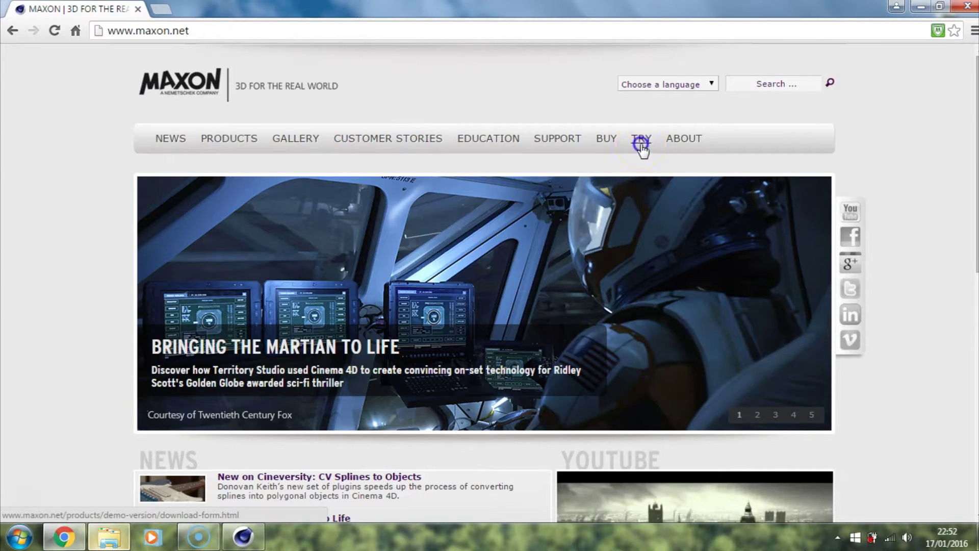
scroll(562, 170, "down", 5)
scroll(337, 147, "up", 4)
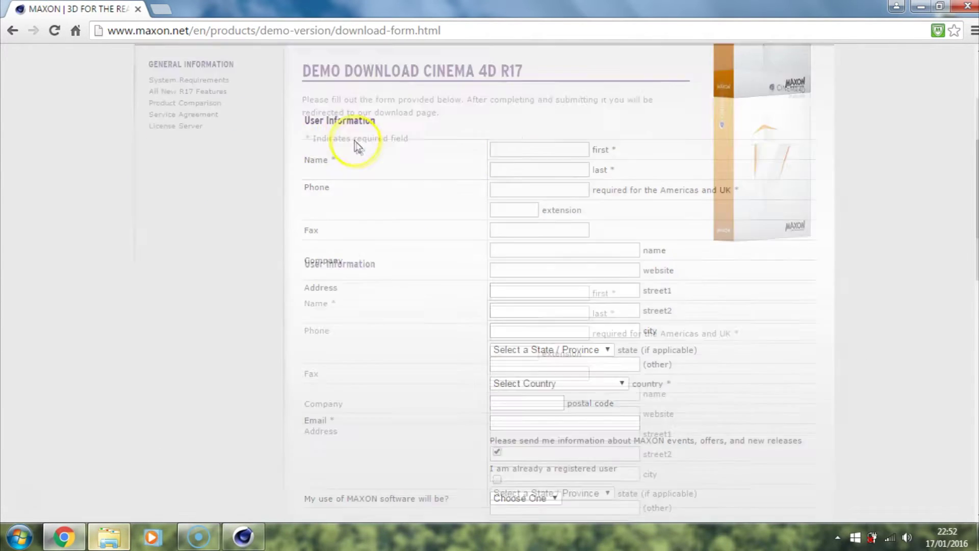
scroll(510, 311, "down", 6)
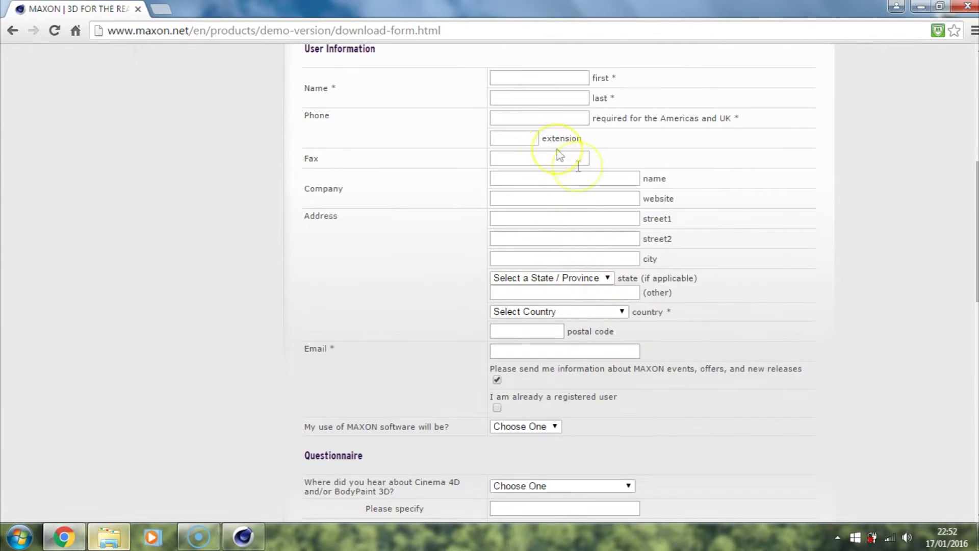
scroll(520, 311, "down", 4)
scroll(704, 298, "down", 4)
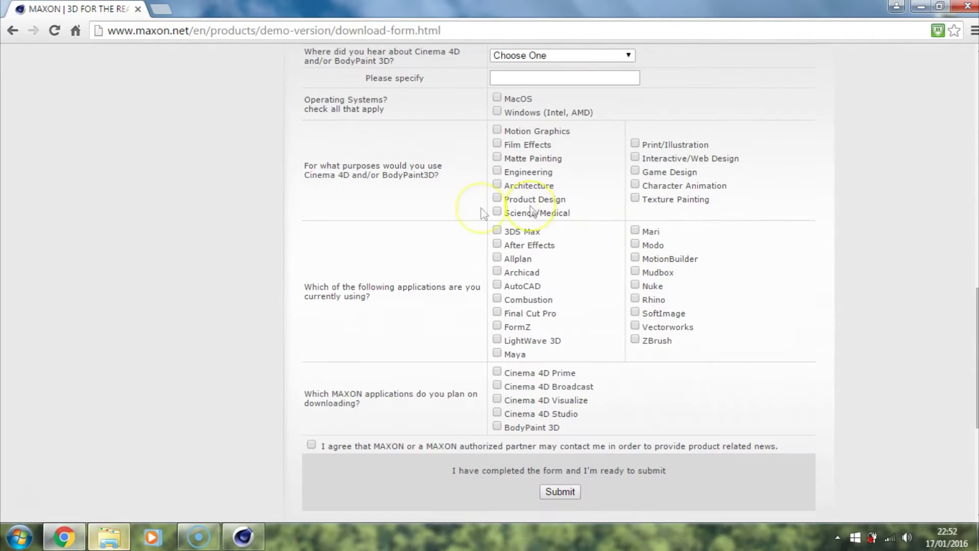
scroll(594, 462, "down", 4)
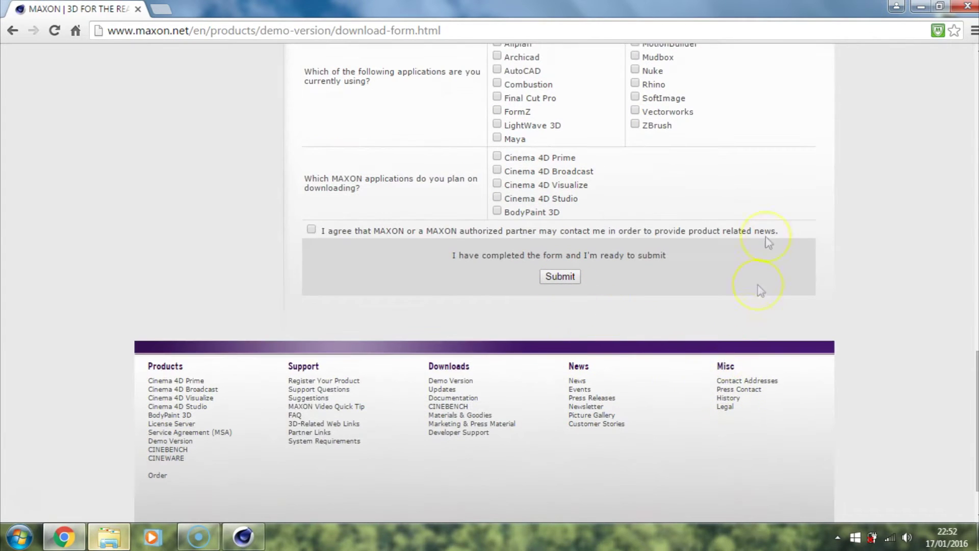
left_click(972, 8)
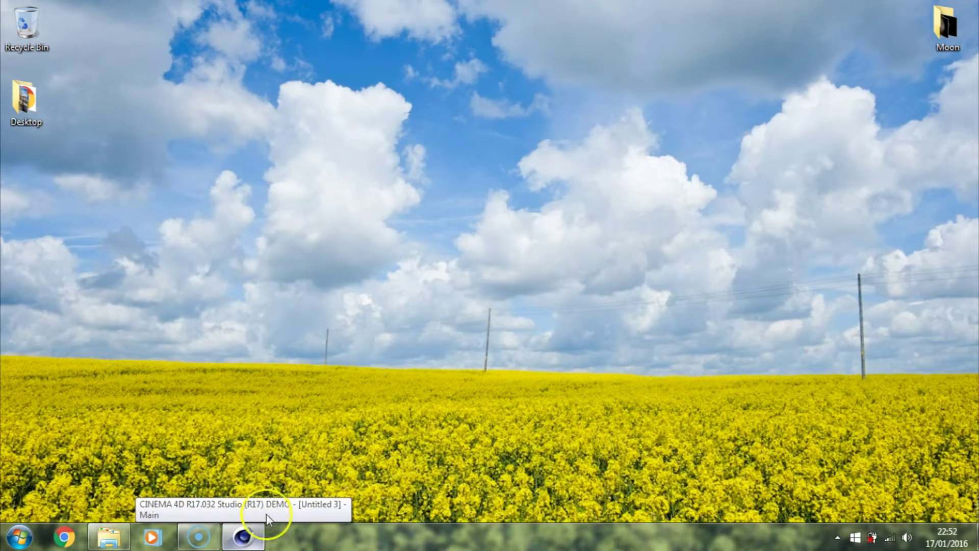
Switch to Cinema 4D, add a sphere raised about 48 cm and enlarge it to a radius of about 143 cm
left_click(247, 542)
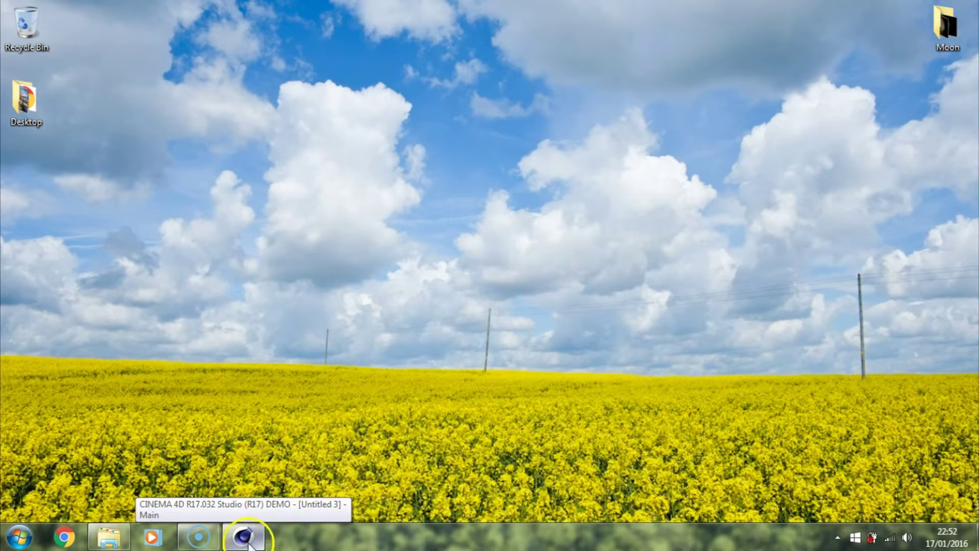
left_click(246, 541)
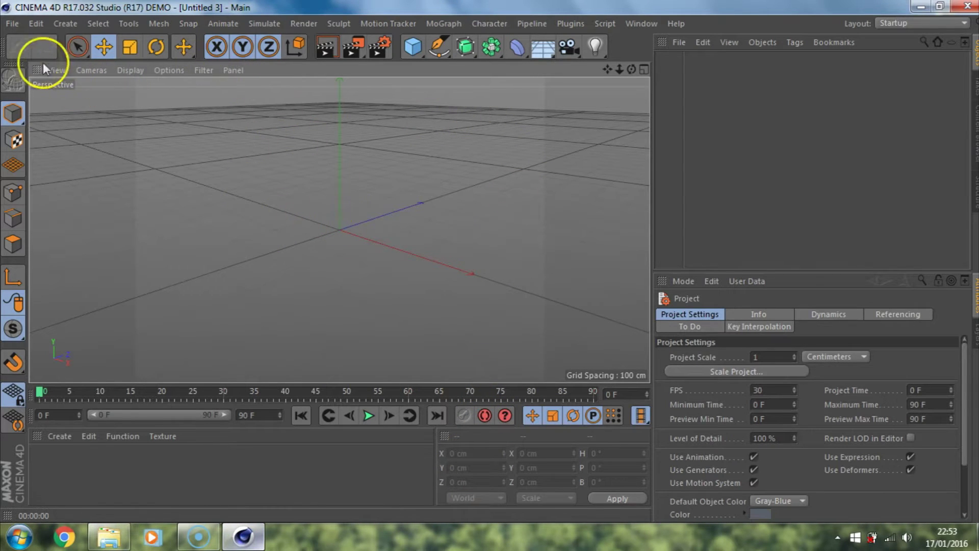
left_click(415, 46)
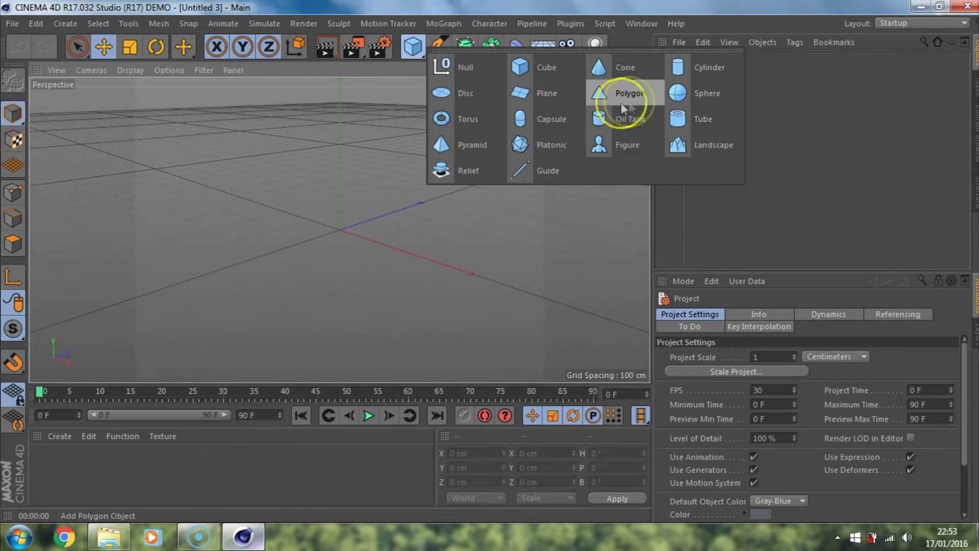
left_click(699, 94)
left_click_drag(342, 148, 336, 126)
left_click_drag(380, 220, 388, 224)
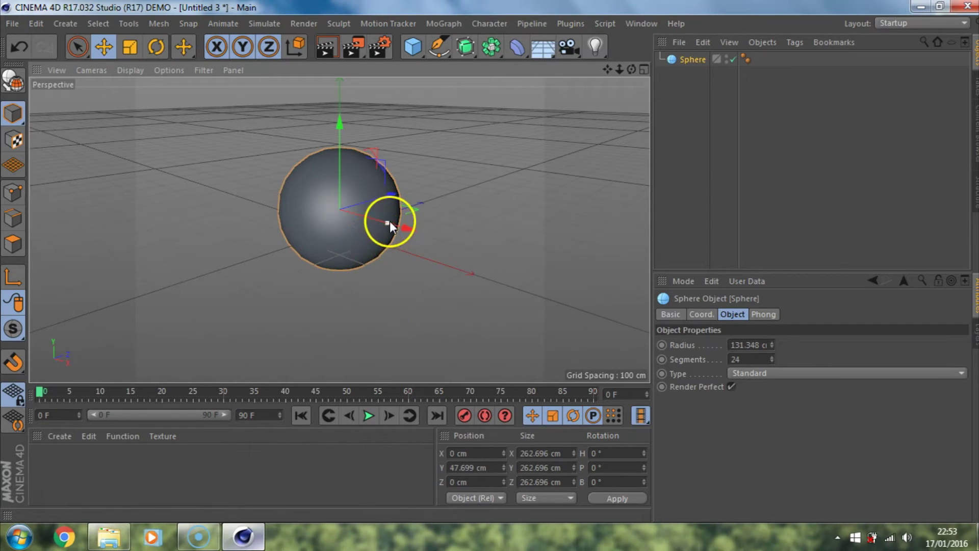
mouse_move(389, 222)
left_mouse_down()
mouse_move(366, 221)
mouse_move(393, 223)
left_mouse_up()
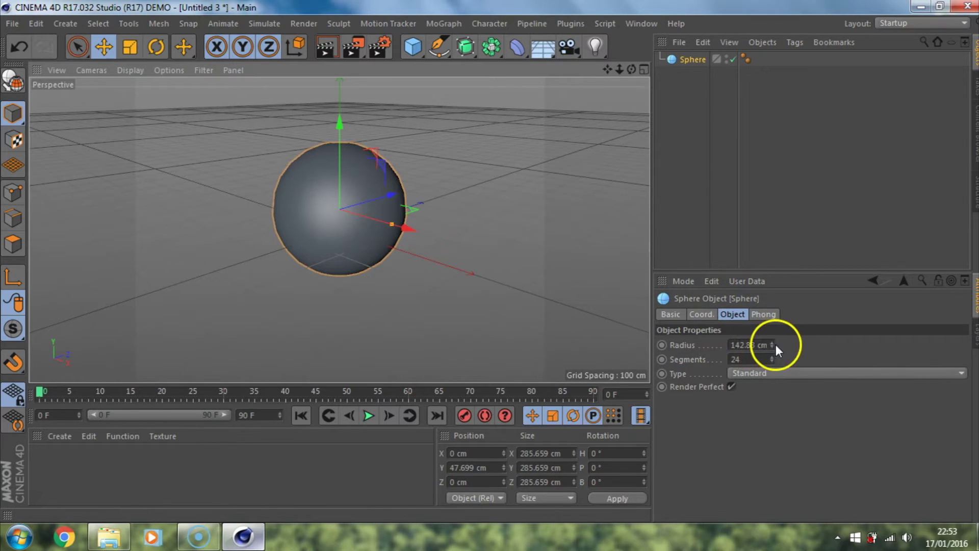
left_click_drag(772, 345, 772, 344)
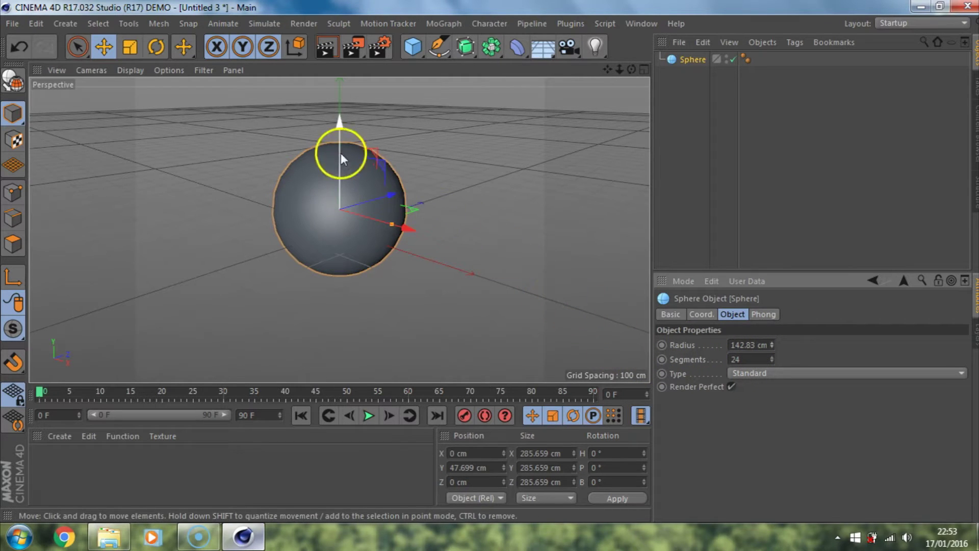
Set the sphere's segments to 80 and check the smoothness of its outline up close
left_click(752, 359)
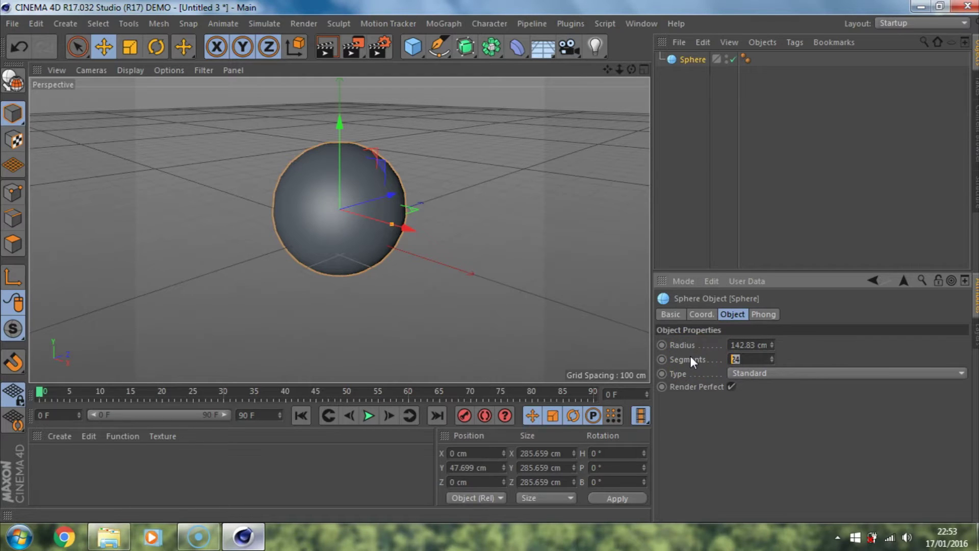
type("80")
key("Return")
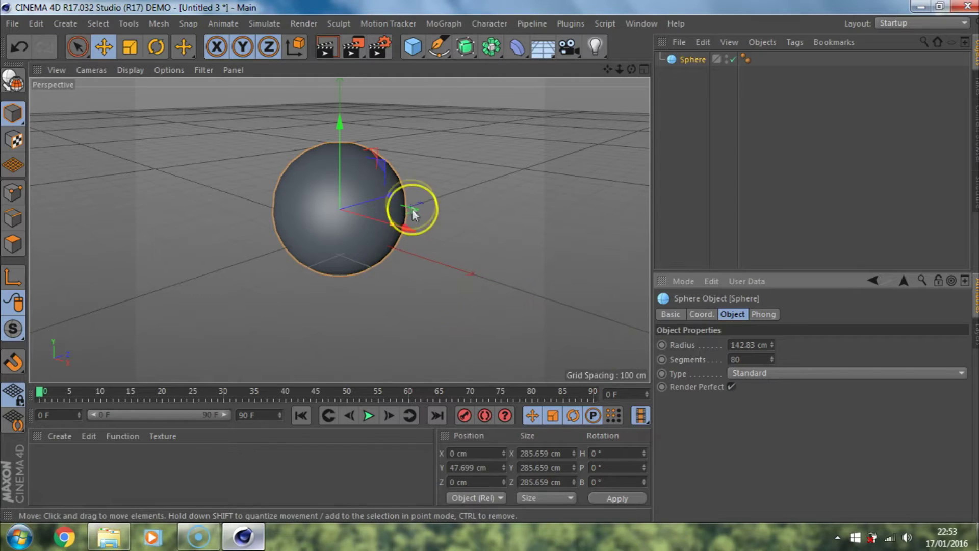
scroll(375, 141, "up", 6)
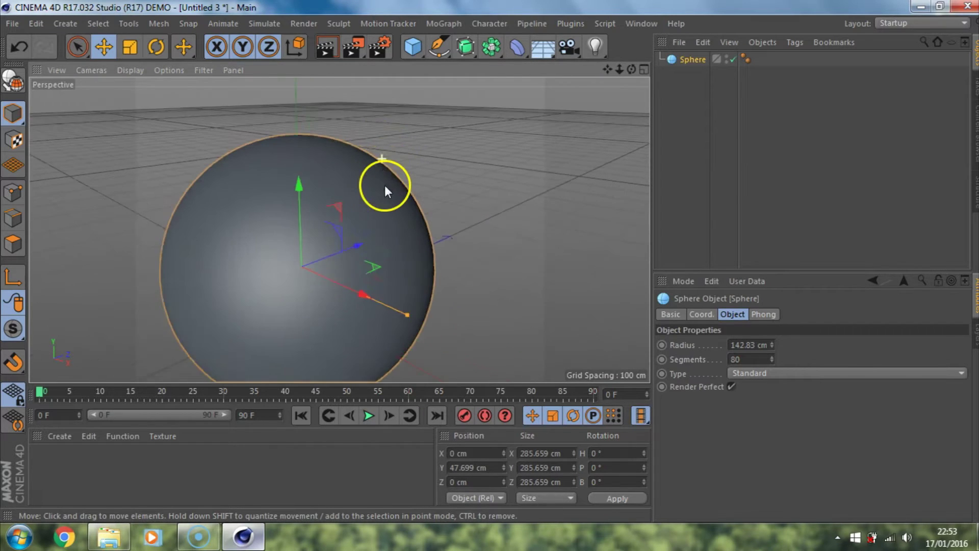
scroll(385, 185, "up", 4)
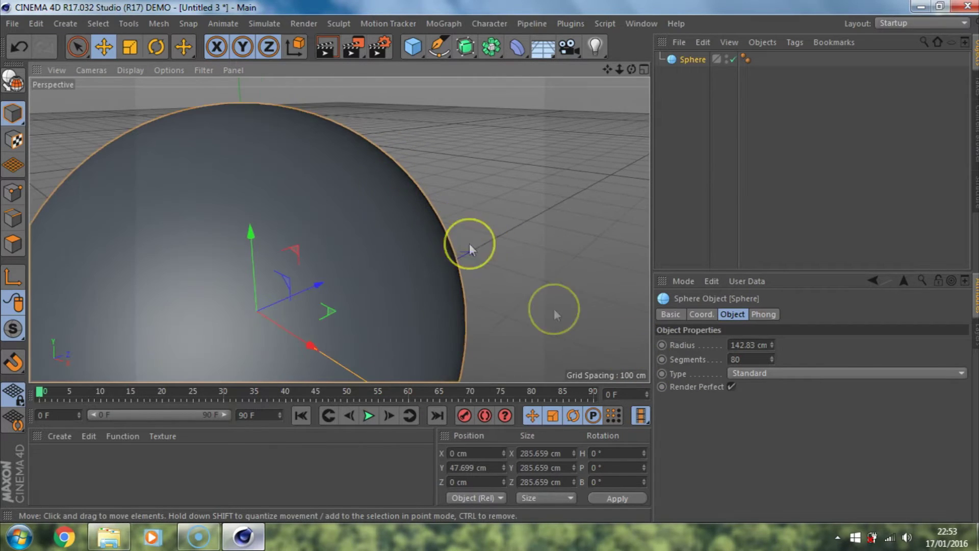
Try the sphere with only 26 segments to compare its outline
double_click(760, 359)
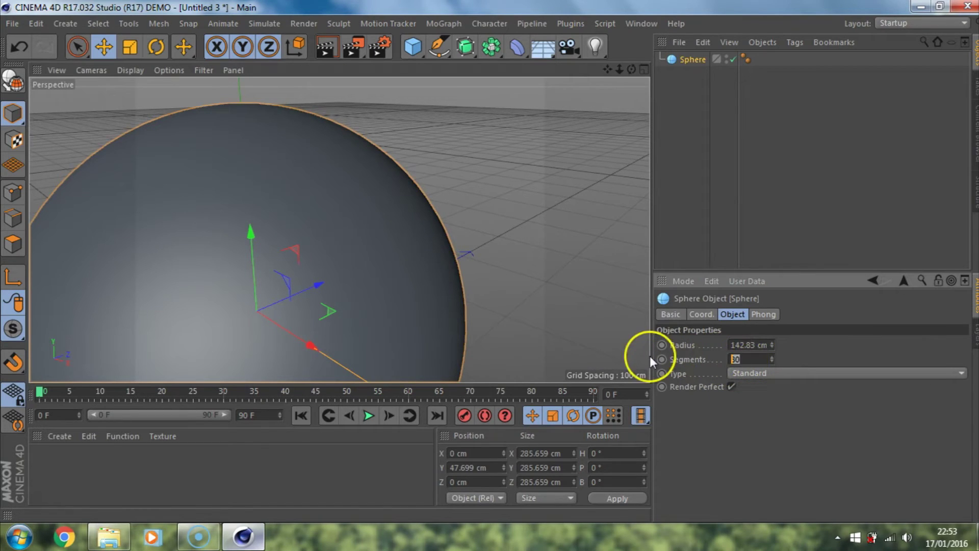
type("26")
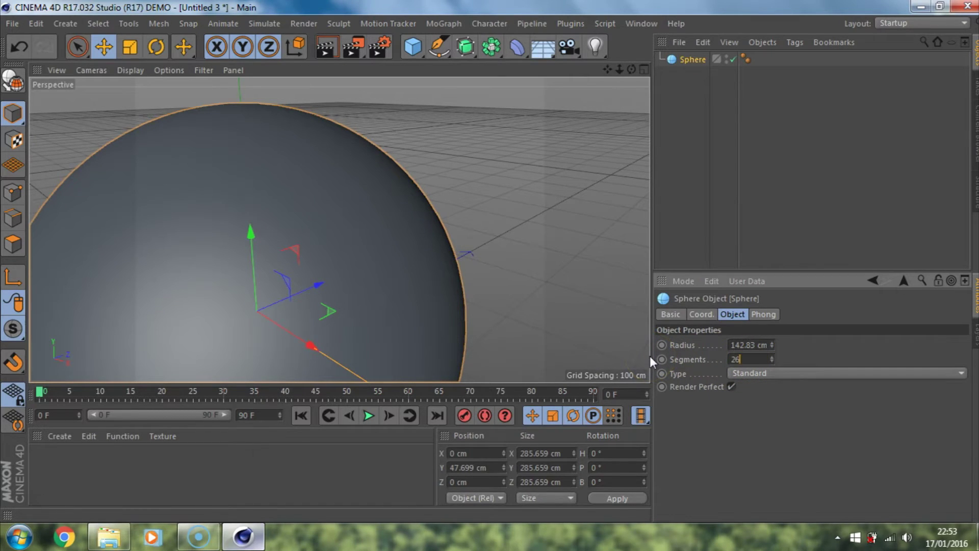
key("Return")
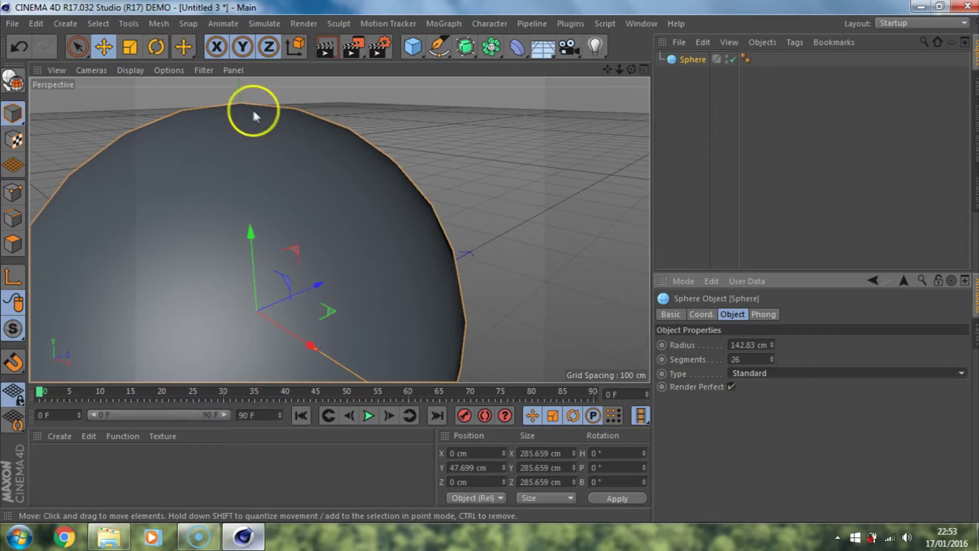
Return the sphere's segment count to 80
double_click(751, 359)
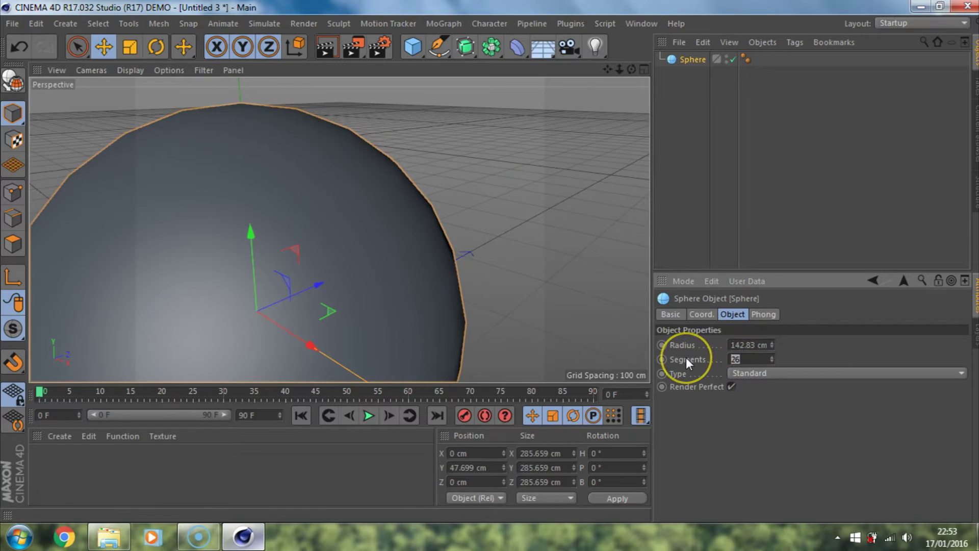
key("BackSpace")
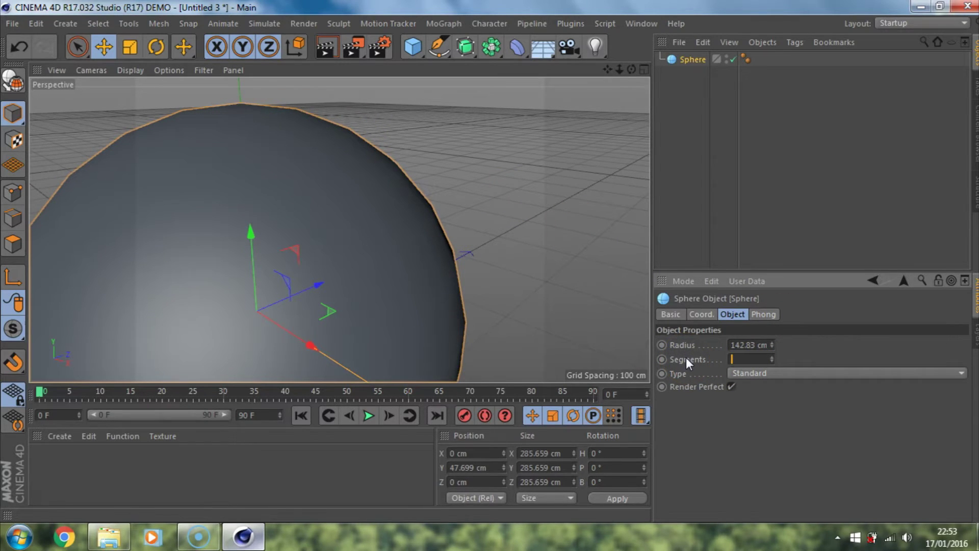
type("80")
key("Return")
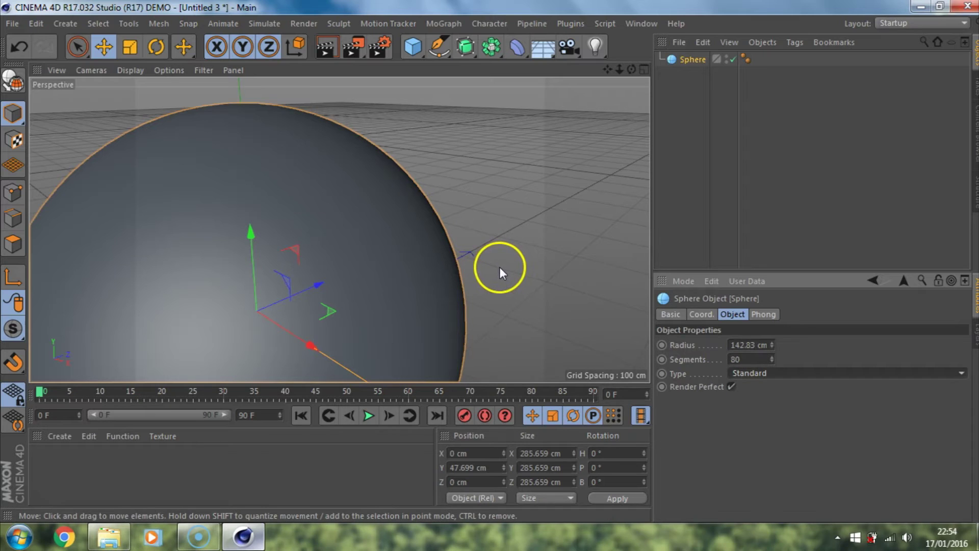
scroll(503, 267, "down", 5)
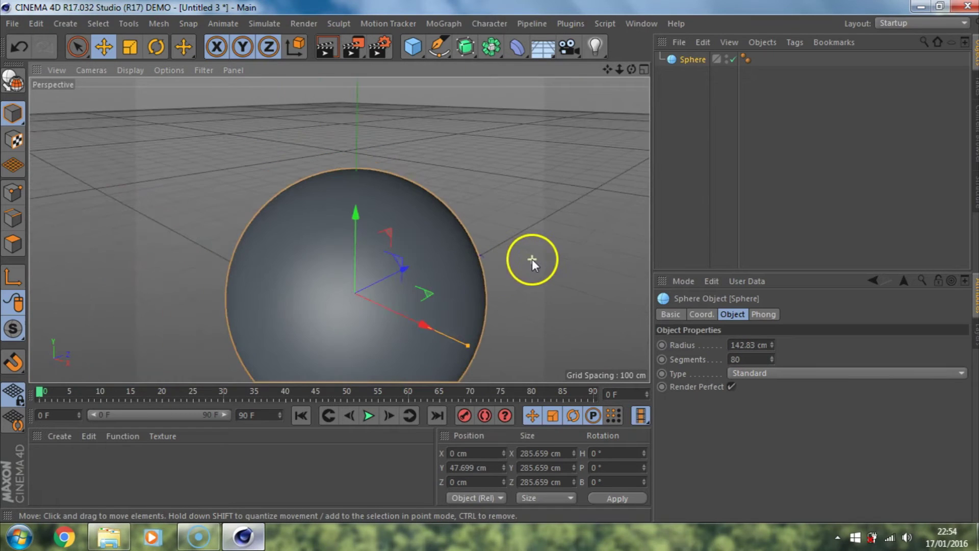
scroll(498, 262, "down", 3)
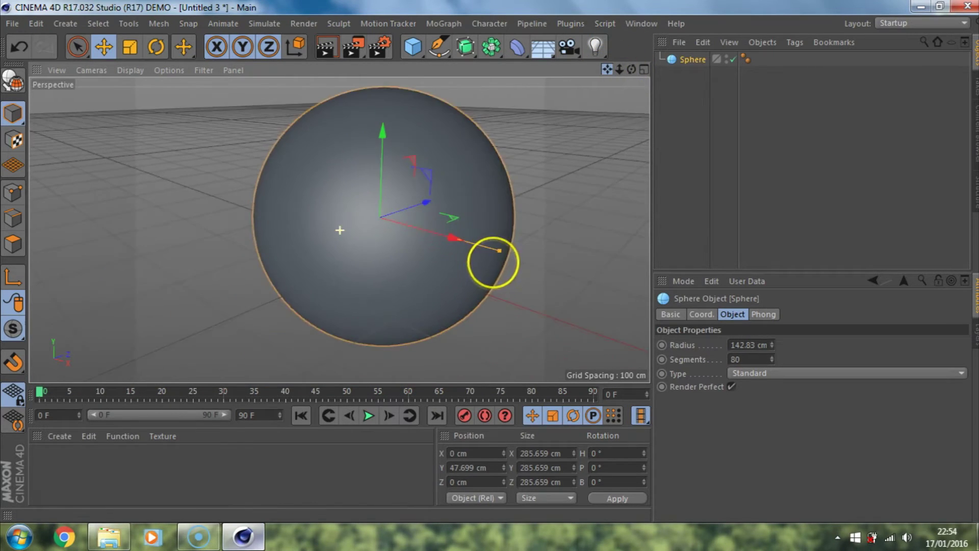
left_click_drag(607, 76, 547, 247)
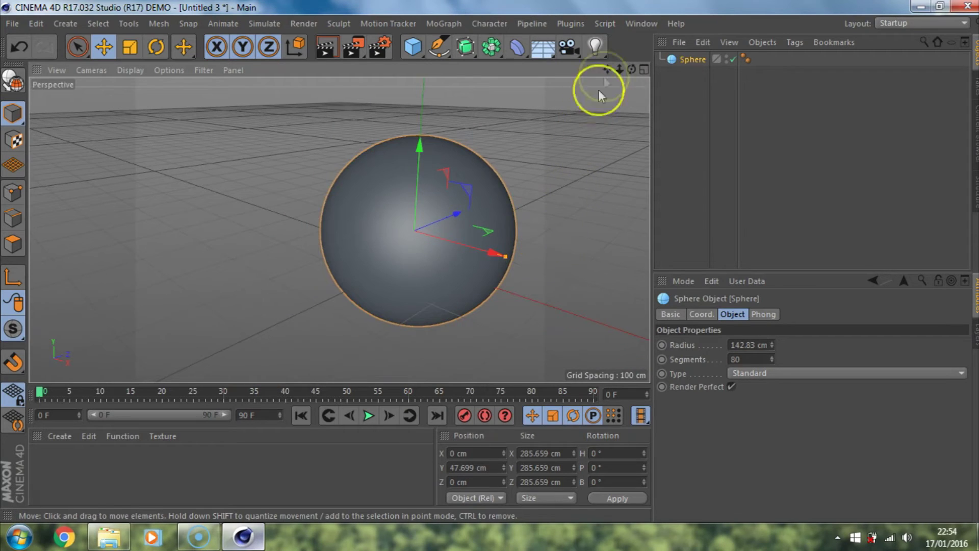
left_click_drag(607, 69, 494, 258)
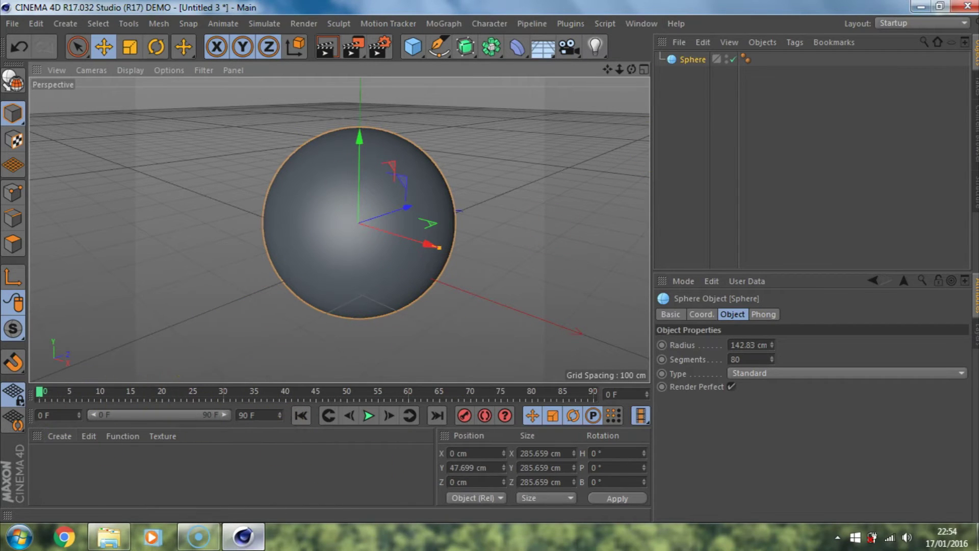
Open the Moon Texture image from the desktop's Moon folder and examine it alongside the sphere in Cinema 4D
left_click(920, 6)
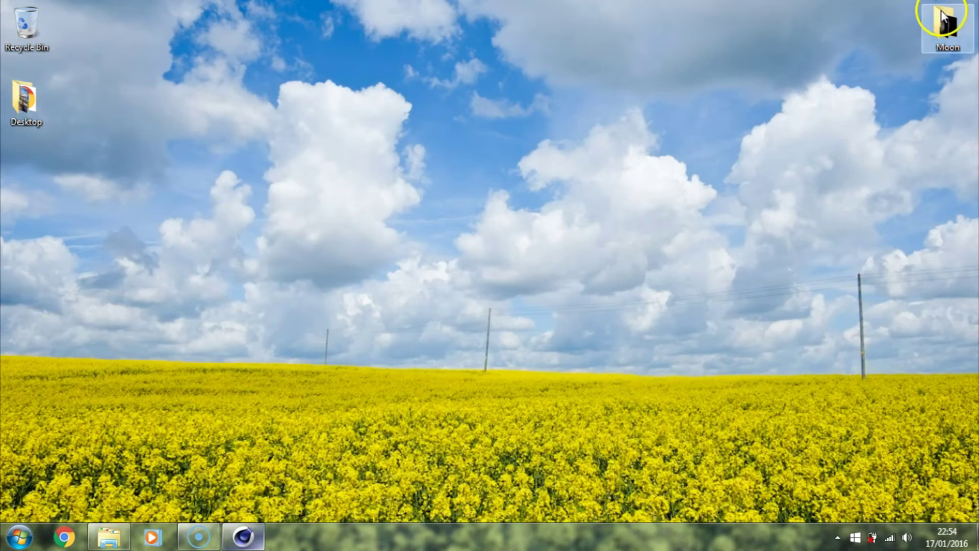
double_click(940, 21)
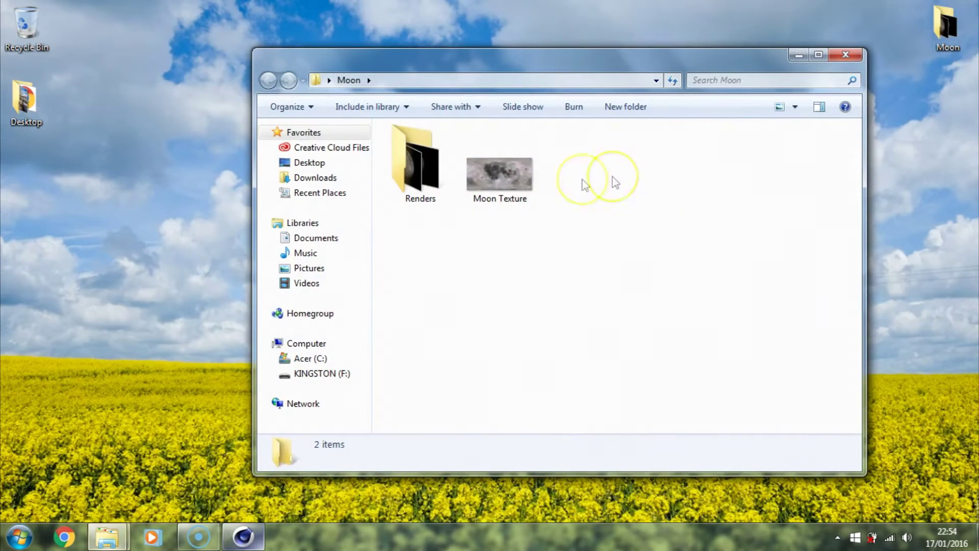
double_click(502, 171)
left_click_drag(589, 46, 568, 37)
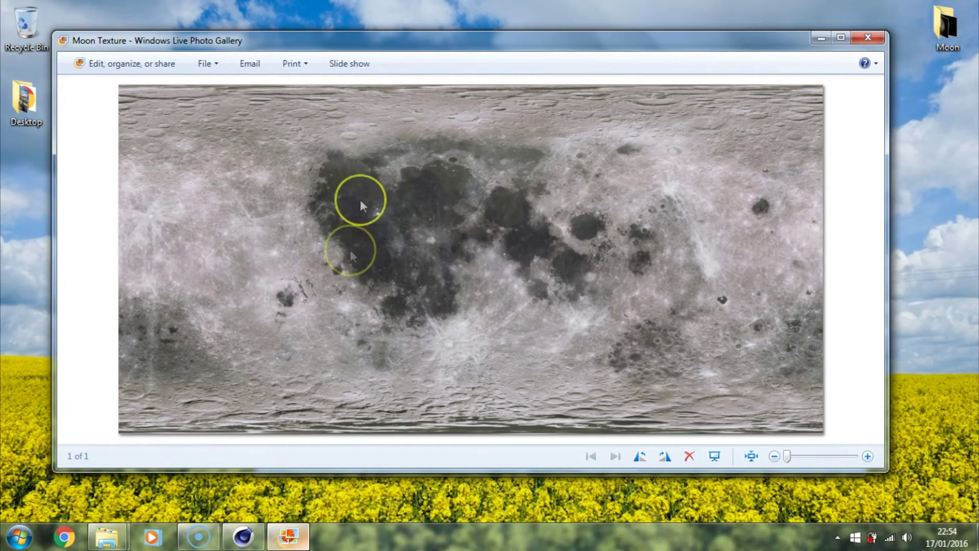
left_click(243, 537)
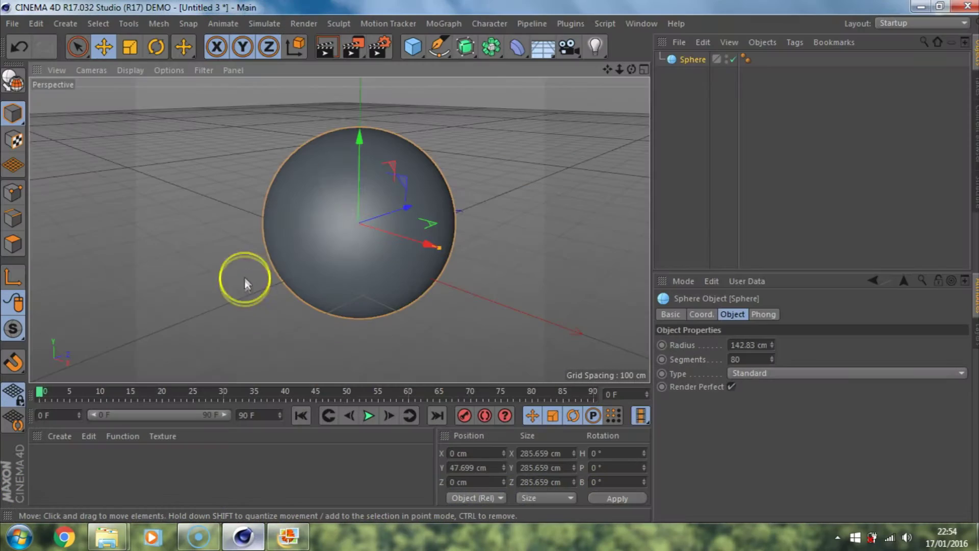
left_click(921, 8)
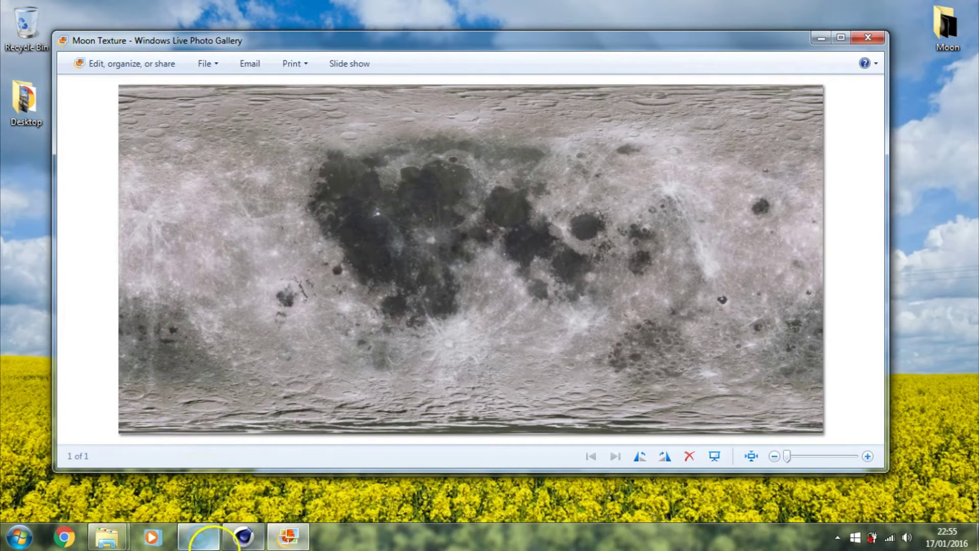
Switch back to Cinema 4D and create a new material for the moon
left_click(243, 535)
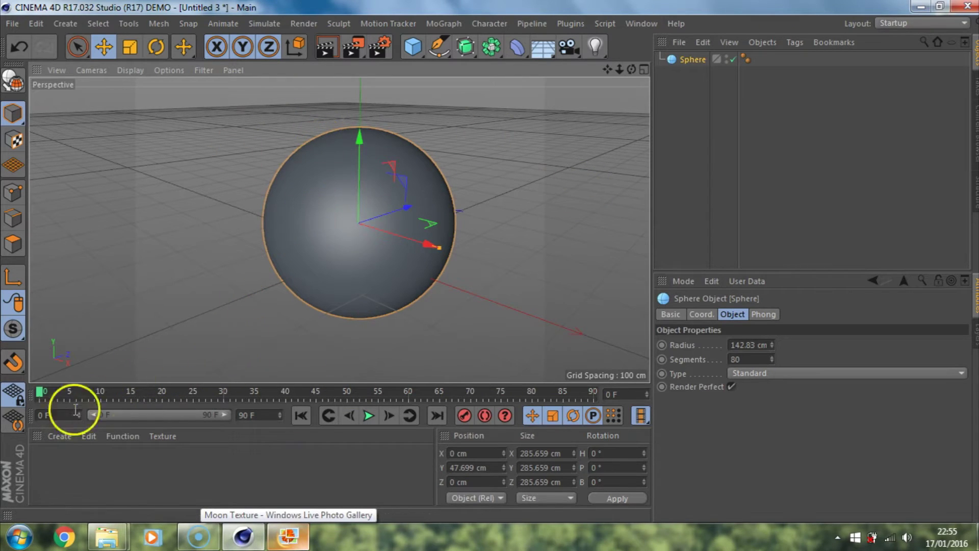
left_click(57, 435)
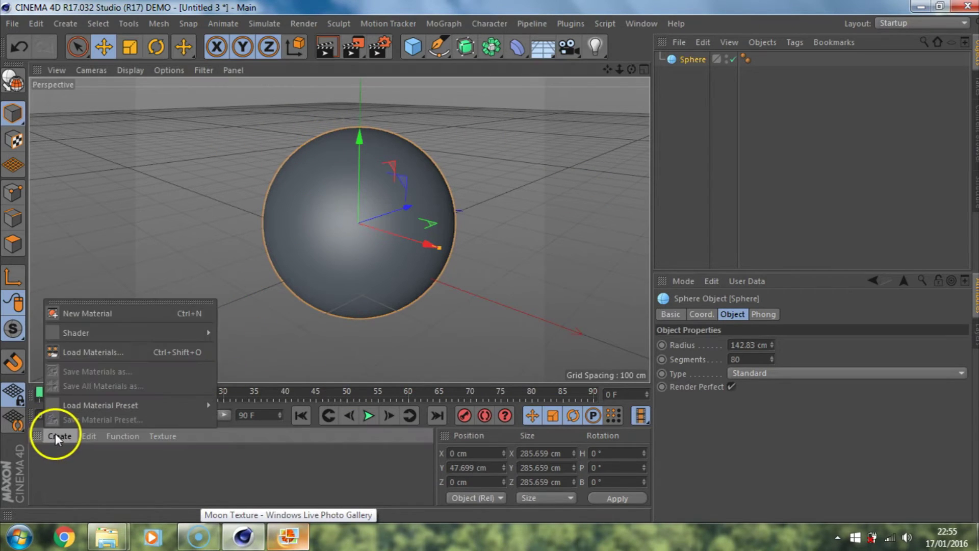
left_click(109, 478)
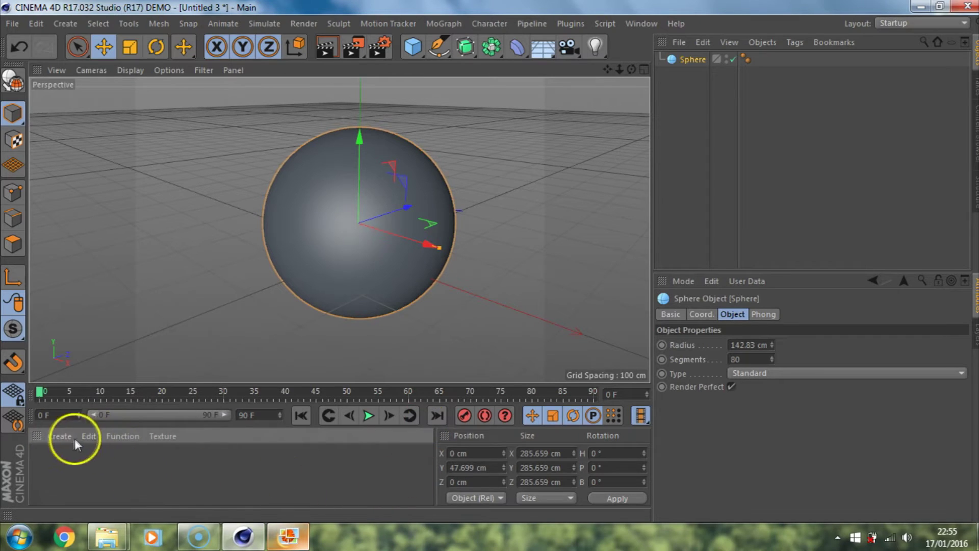
left_click(59, 437)
left_click(97, 313)
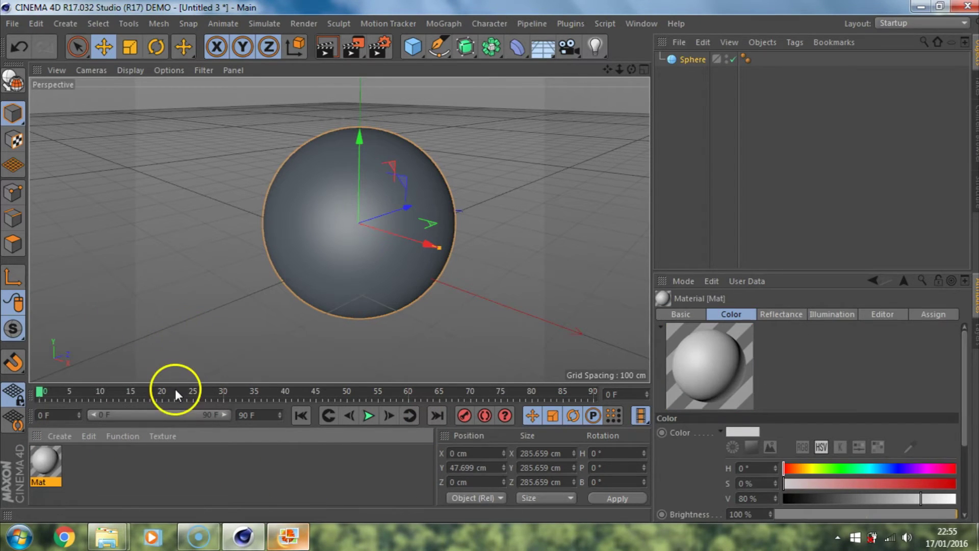
Load the Moon Texture image into the material's Color channel, copy it to the project location and close the Material Editor
double_click(46, 459)
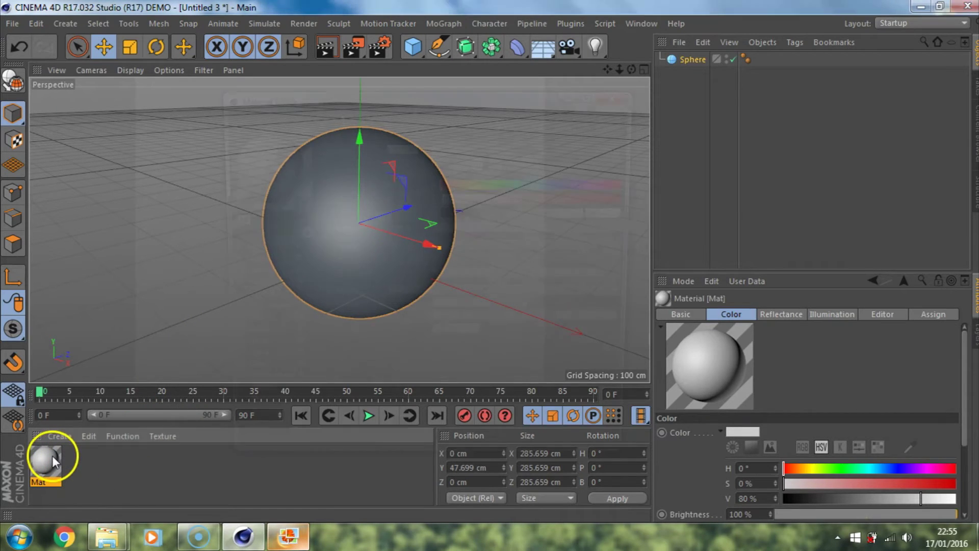
left_click_drag(296, 94, 175, 66)
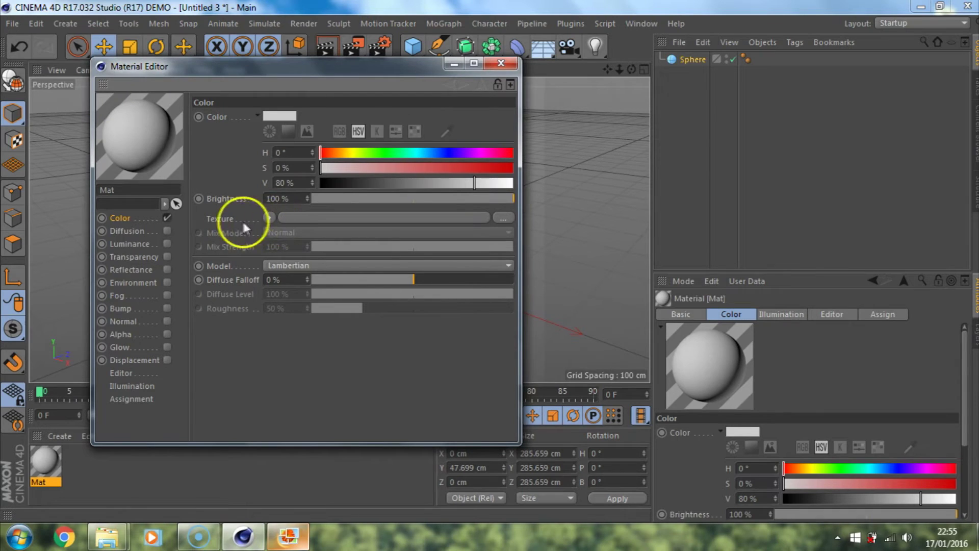
left_click(270, 218)
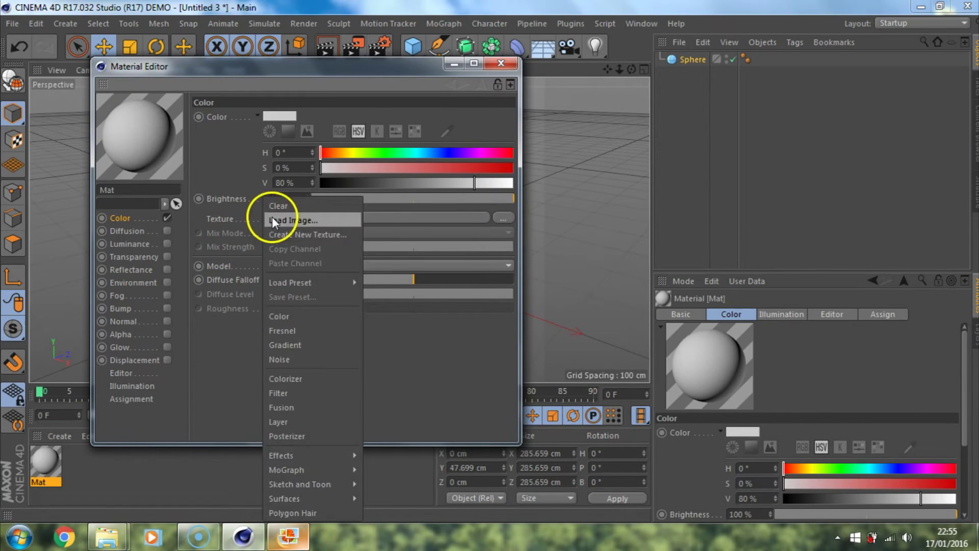
left_click(329, 220)
left_click(438, 188)
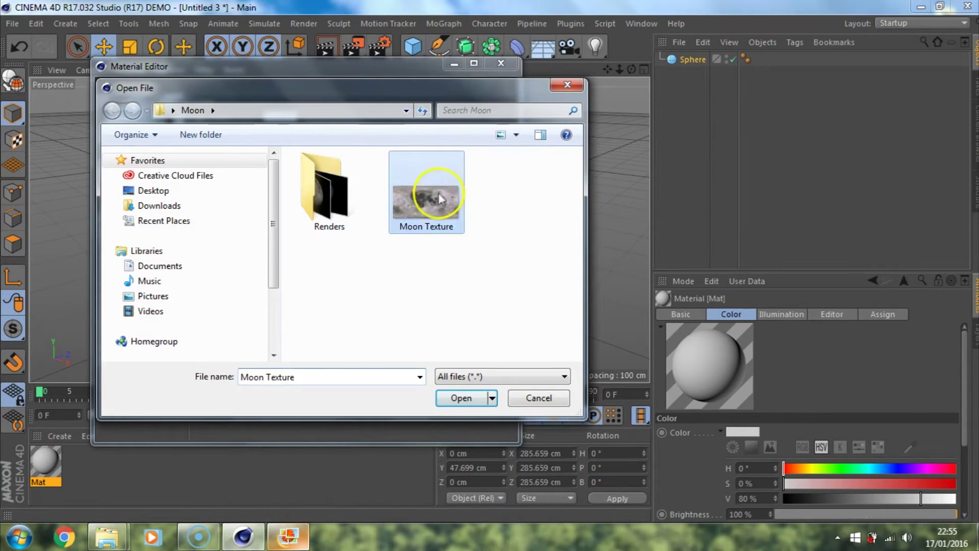
left_click(467, 403)
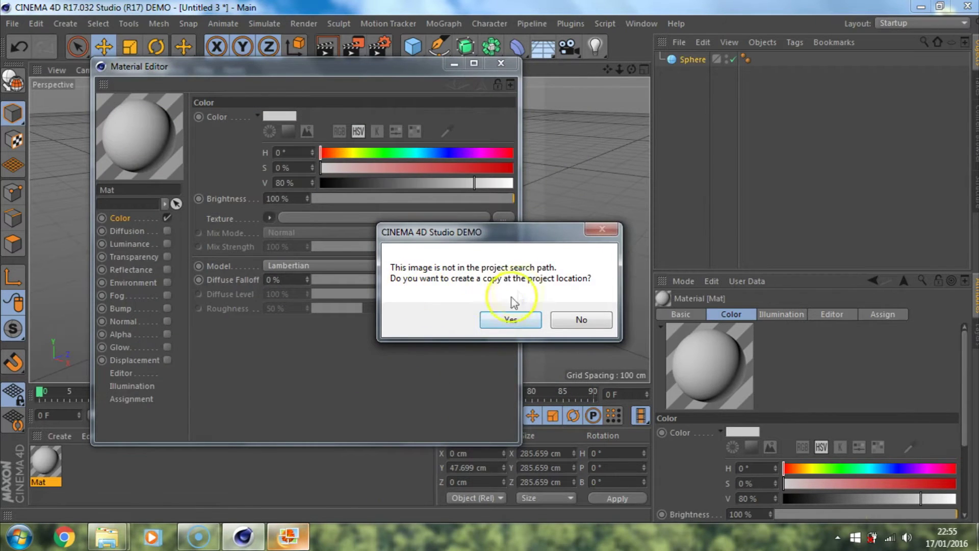
left_click(510, 320)
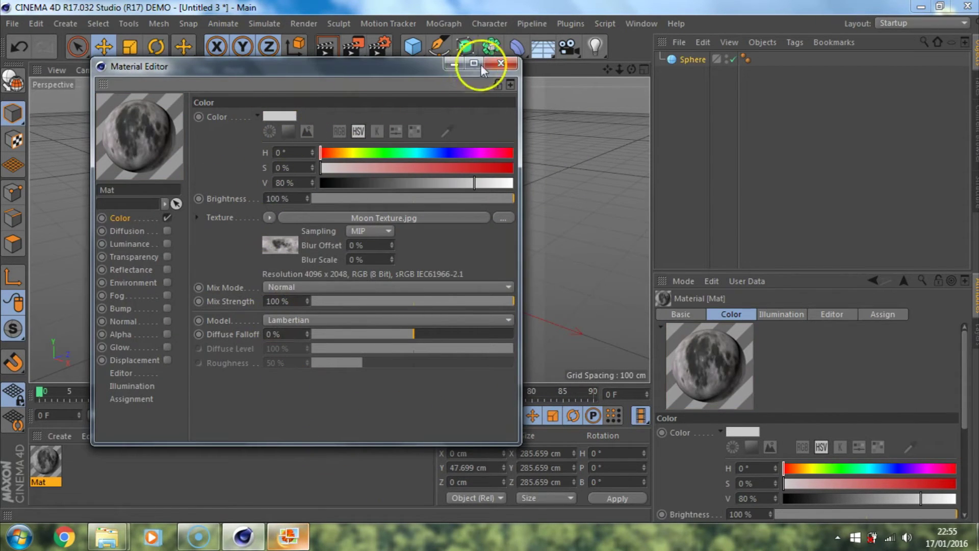
left_click(500, 63)
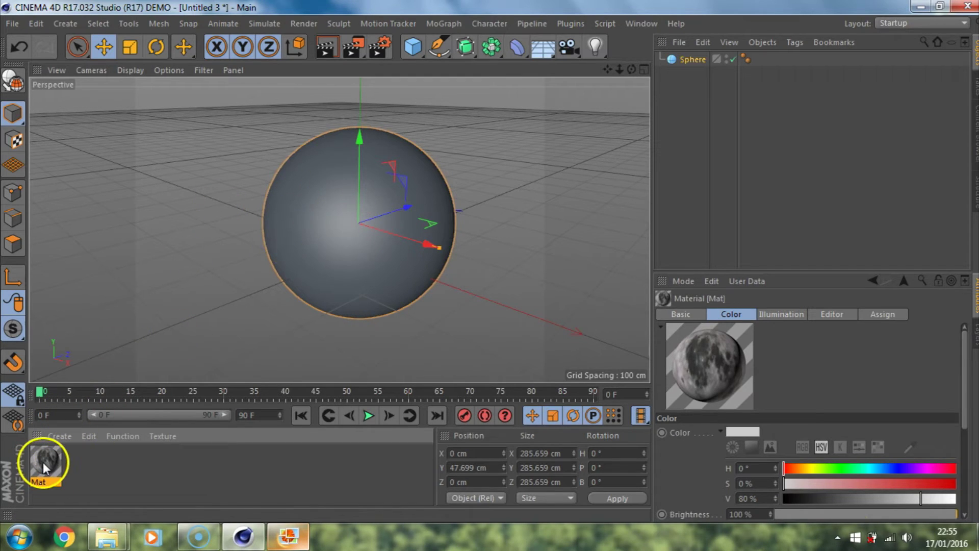
Apply the moon material to the sphere and check how the texture wraps around it
left_click_drag(43, 462, 286, 195)
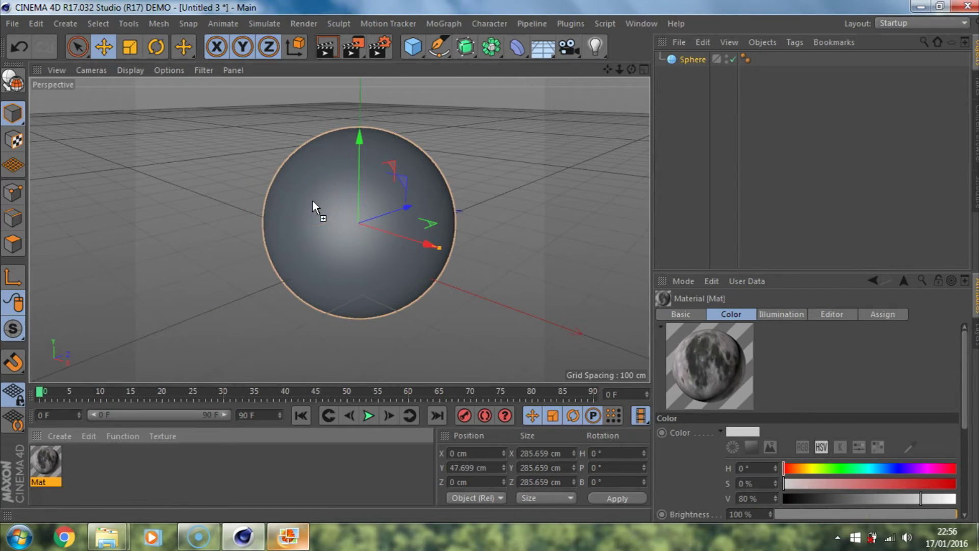
left_click_drag(313, 200, 313, 201)
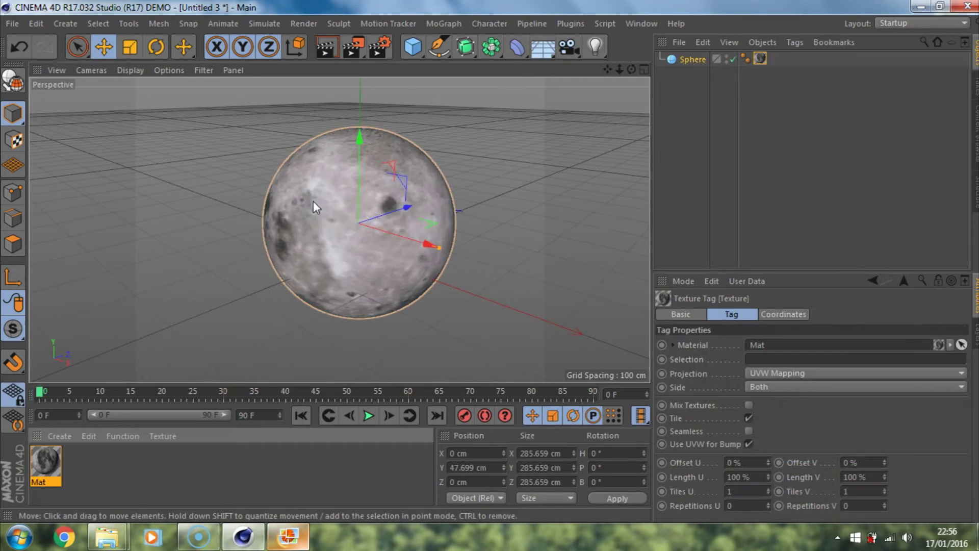
left_click_drag(632, 69, 494, 261)
scroll(407, 321, "down", 3)
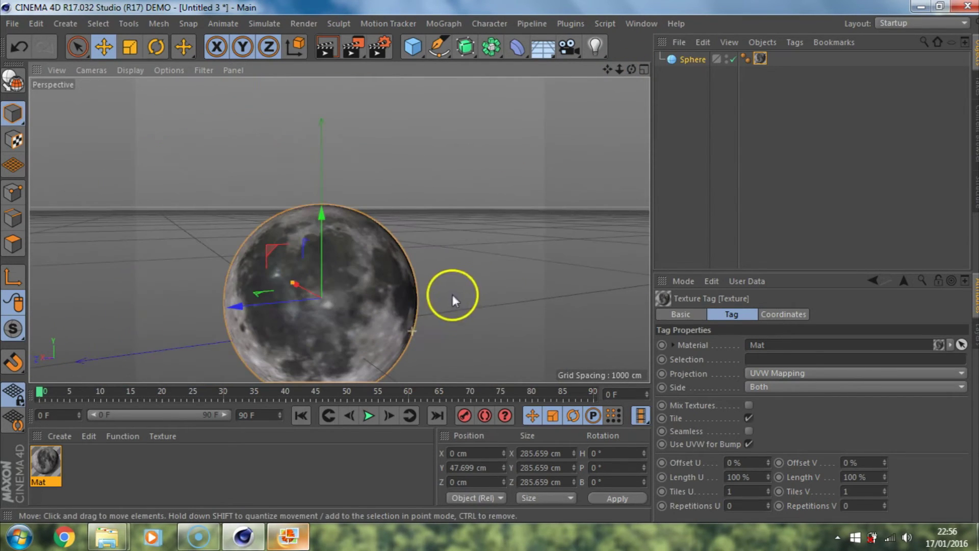
left_click_drag(618, 70, 655, 78)
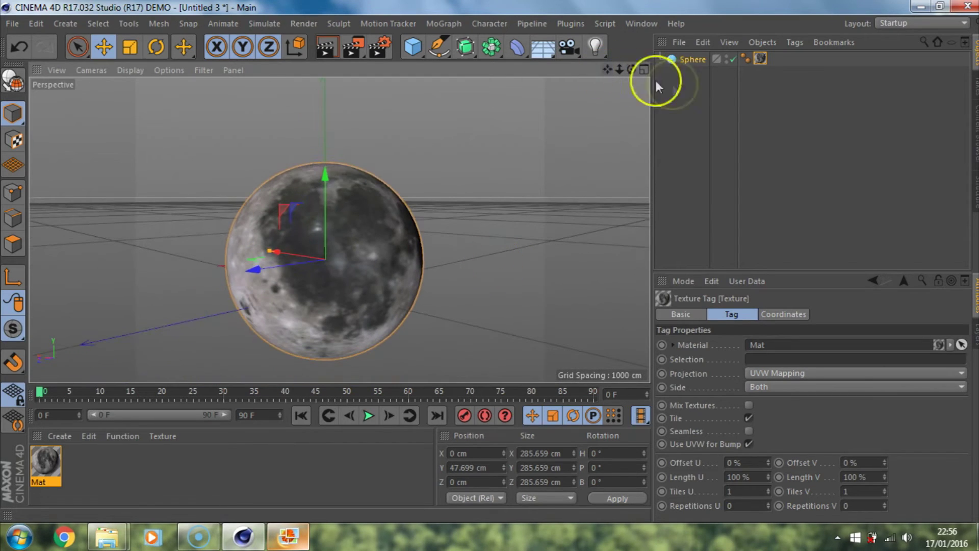
Fit the sphere's texture tag to the object
right_click(758, 58)
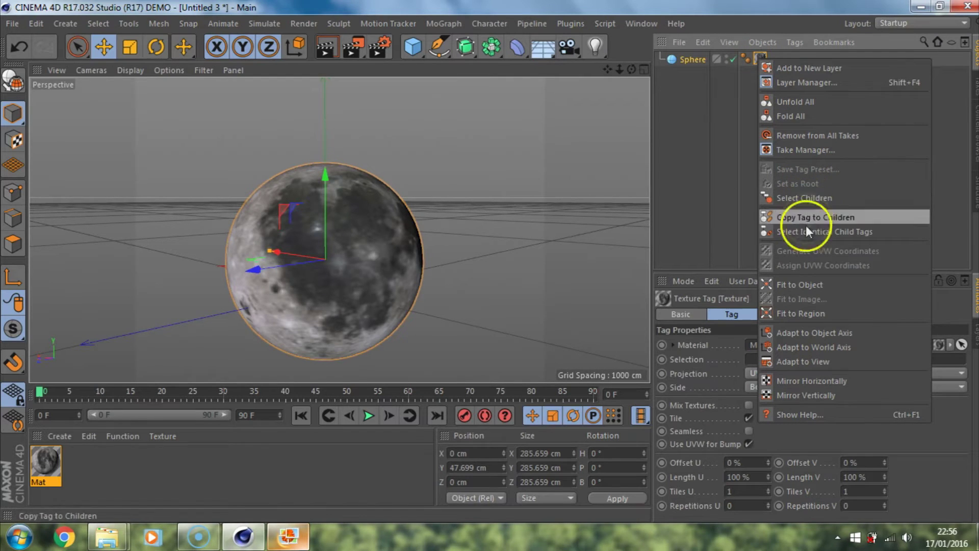
left_click(802, 288)
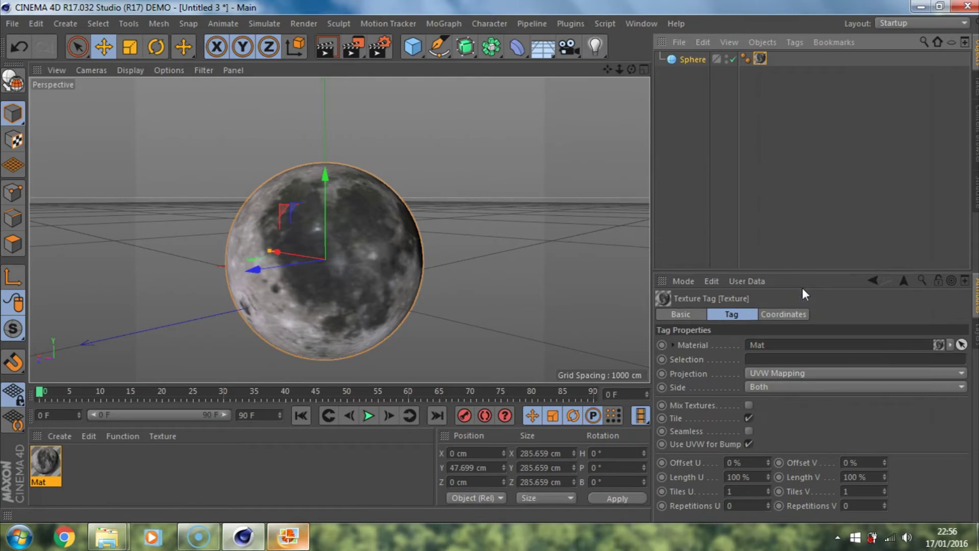
left_click_drag(607, 69, 611, 69)
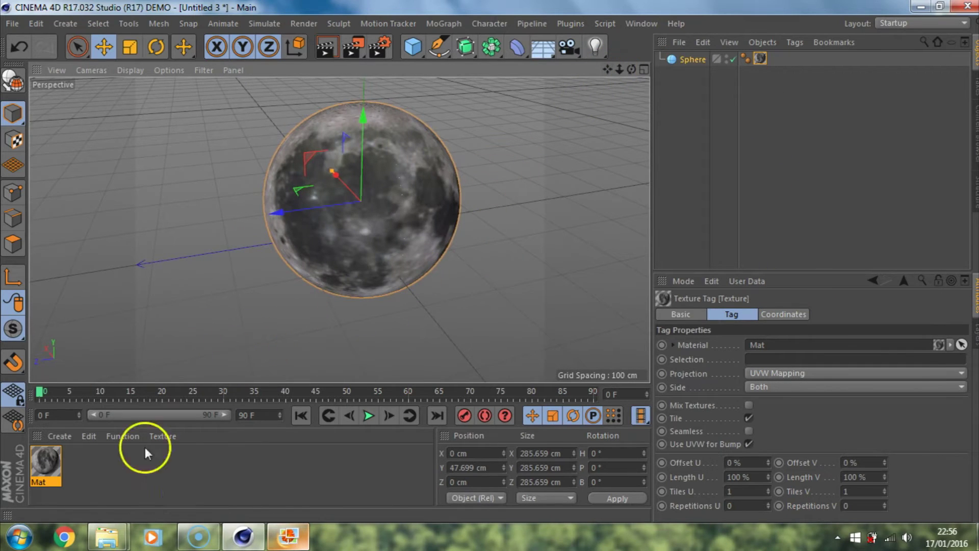
Set the sphere's texture tag to Offset U 1 % and Length U 107 %, with Tile turned off
left_click_drag(768, 476, 768, 476)
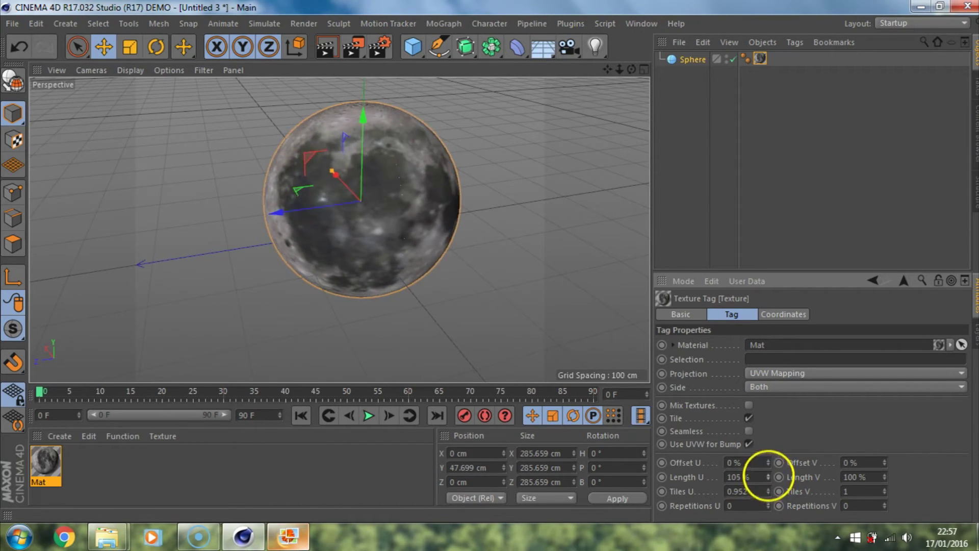
left_click(749, 81)
left_click(759, 59)
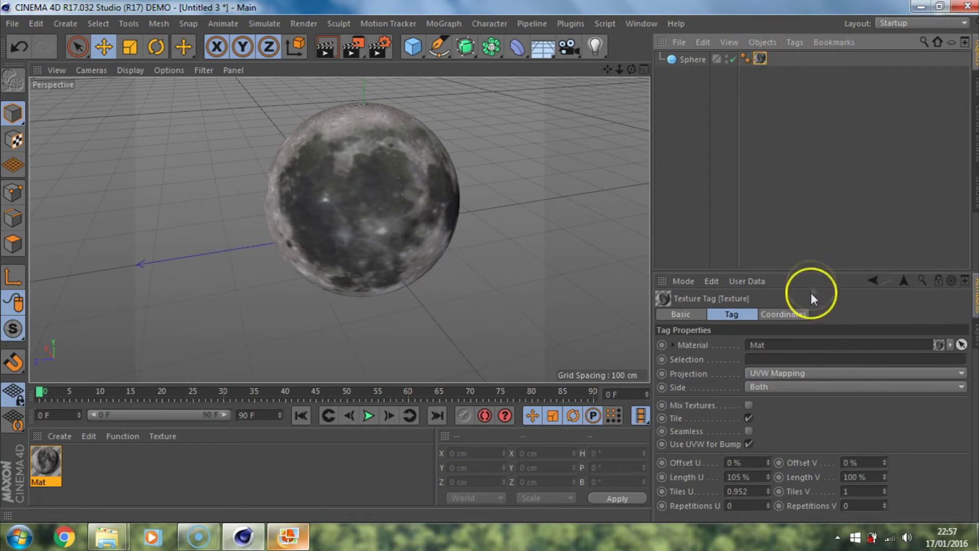
left_click(688, 314)
left_click(747, 314)
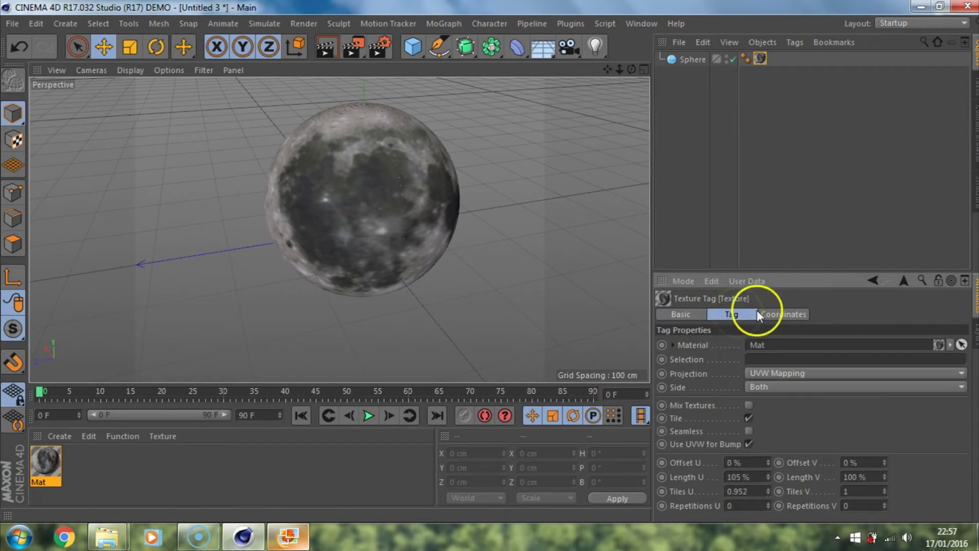
left_click(765, 315)
left_click(696, 315)
left_click(734, 314)
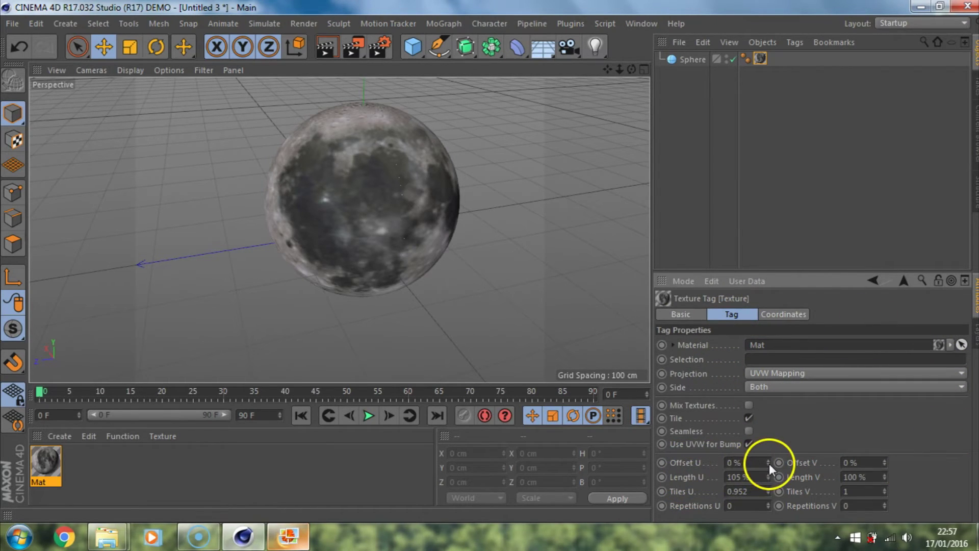
left_click_drag(768, 463, 769, 459)
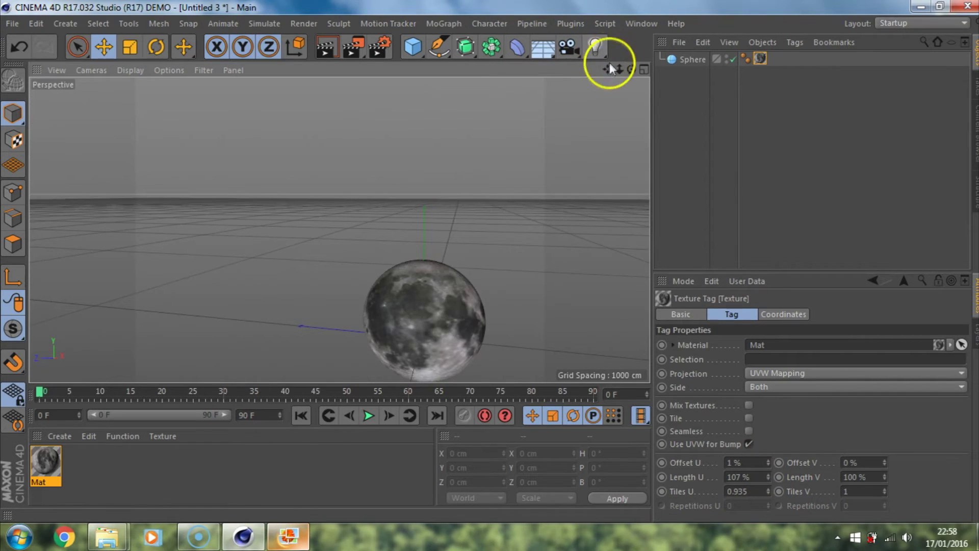
Render previews of the textured moon in the viewport from two slightly different angles
left_click_drag(607, 69, 497, 258)
scroll(417, 249, "up", 6)
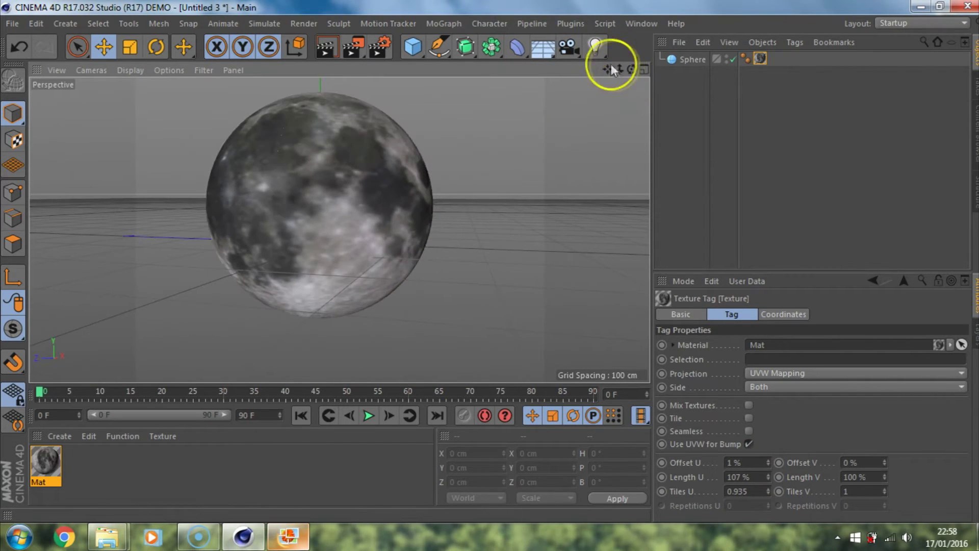
left_click_drag(631, 69, 494, 261)
left_click_drag(607, 69, 497, 259)
key("ctrl+r")
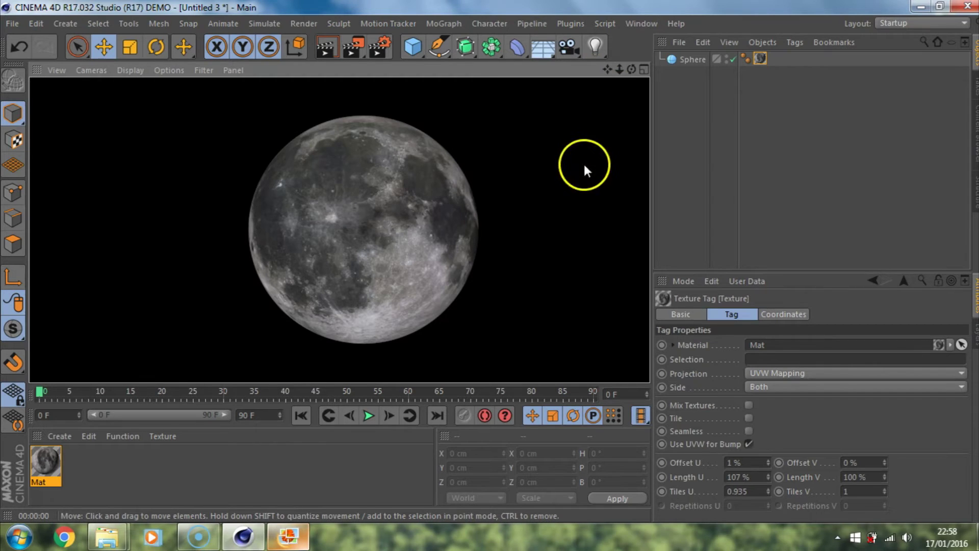
left_click_drag(632, 69, 494, 261)
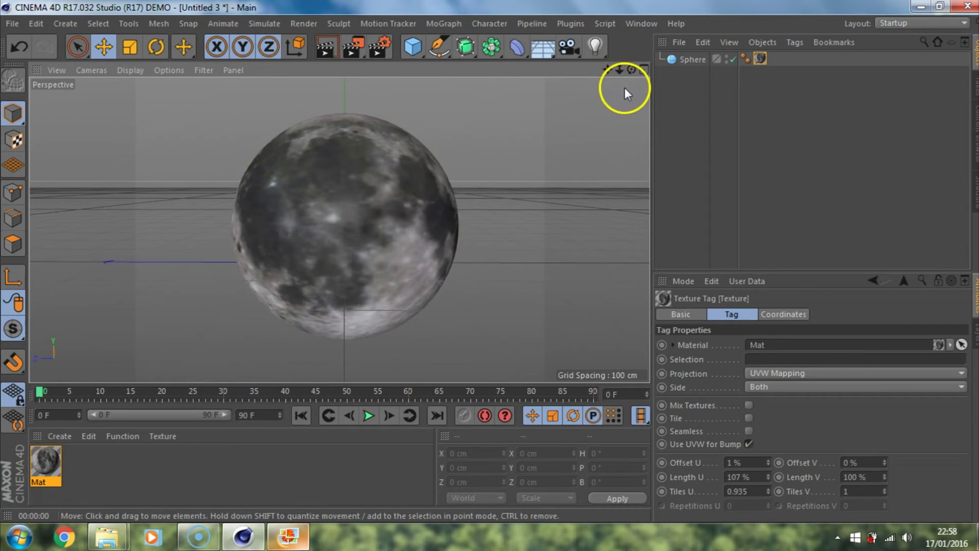
key("x")
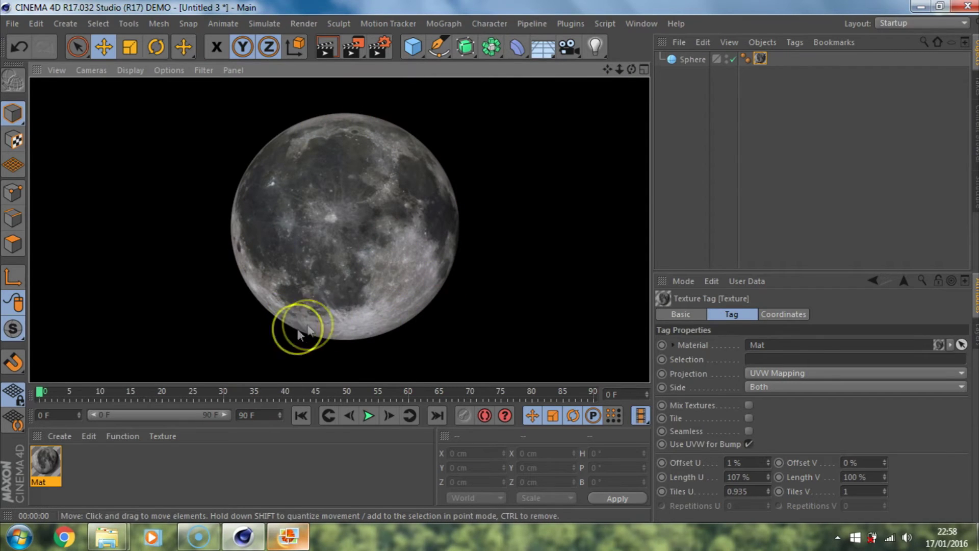
left_click(498, 195)
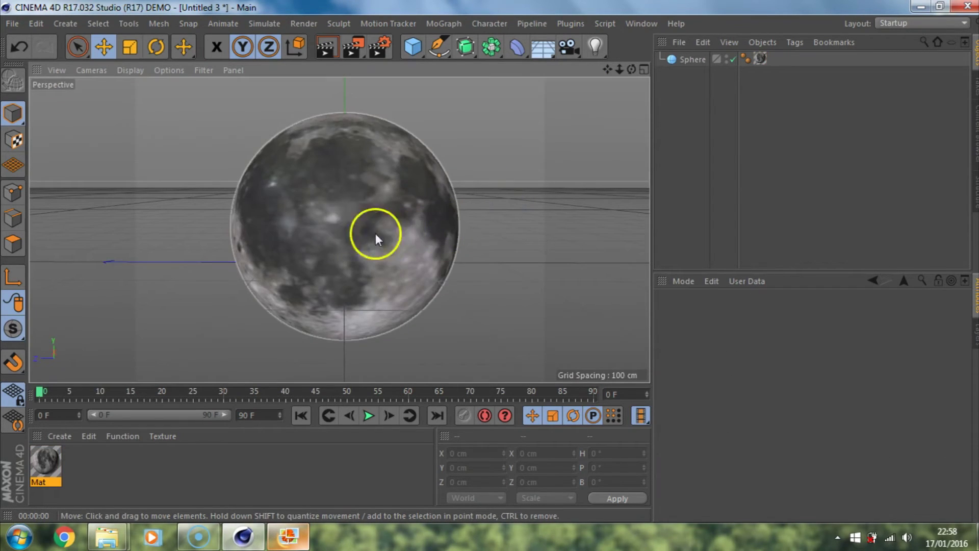
Add a spot light and move it along the Z axis to about -879 cm, outside the moon
left_click(595, 45)
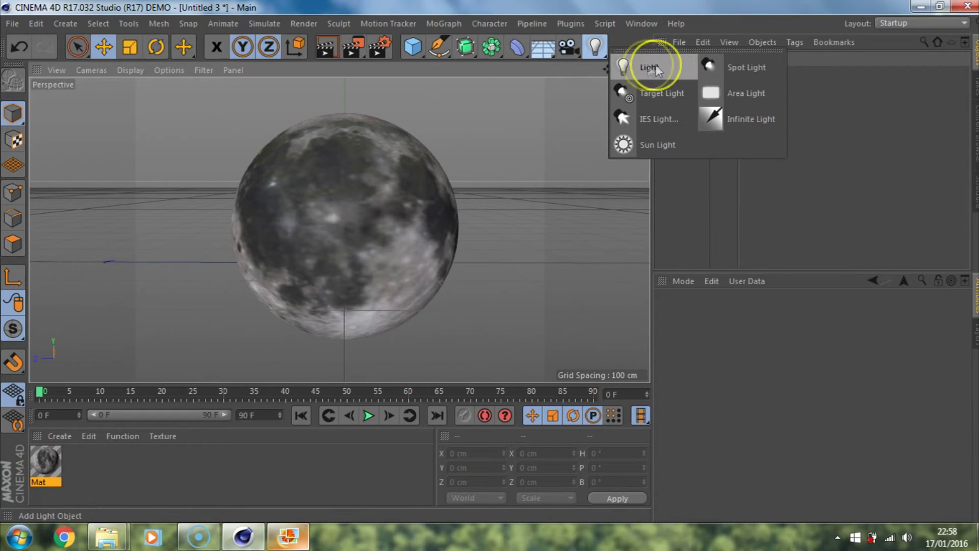
left_click(769, 70)
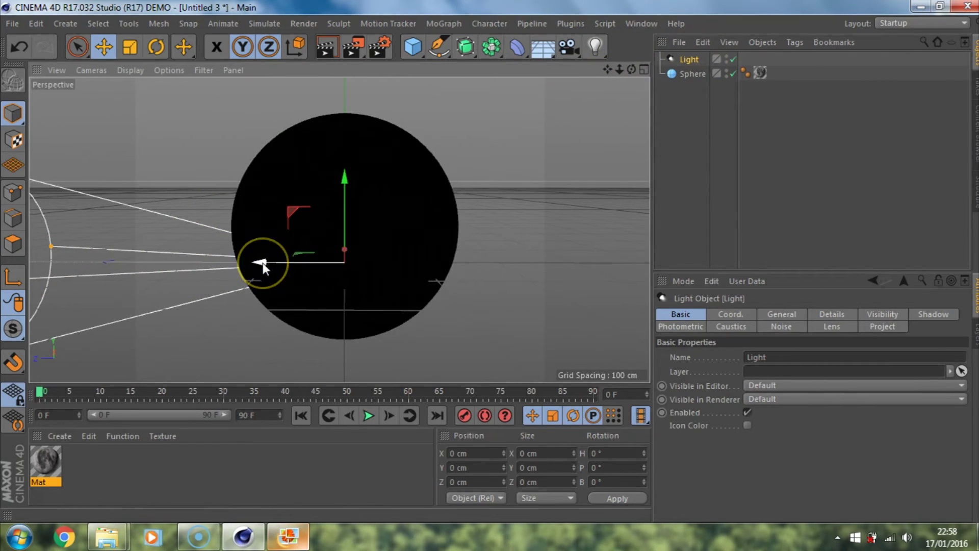
left_click_drag(263, 262, 493, 262)
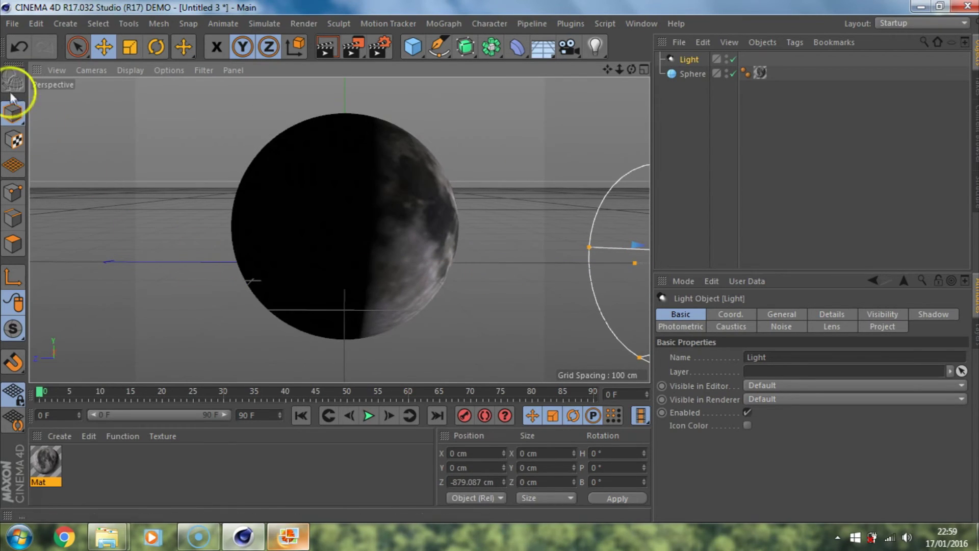
Reposition the spot light in the Right and Front views to about X -61 cm and Z -910 cm
left_click(643, 68)
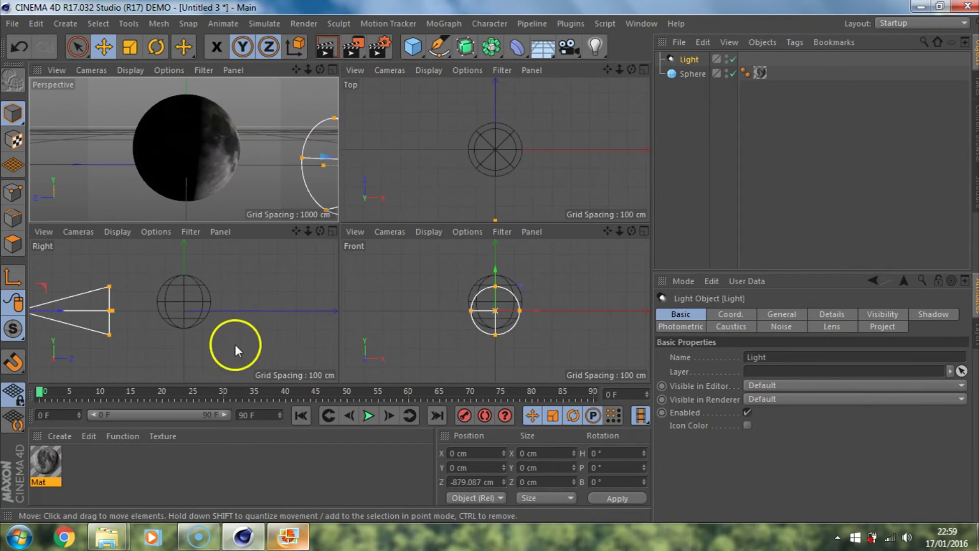
left_click_drag(296, 231, 240, 267)
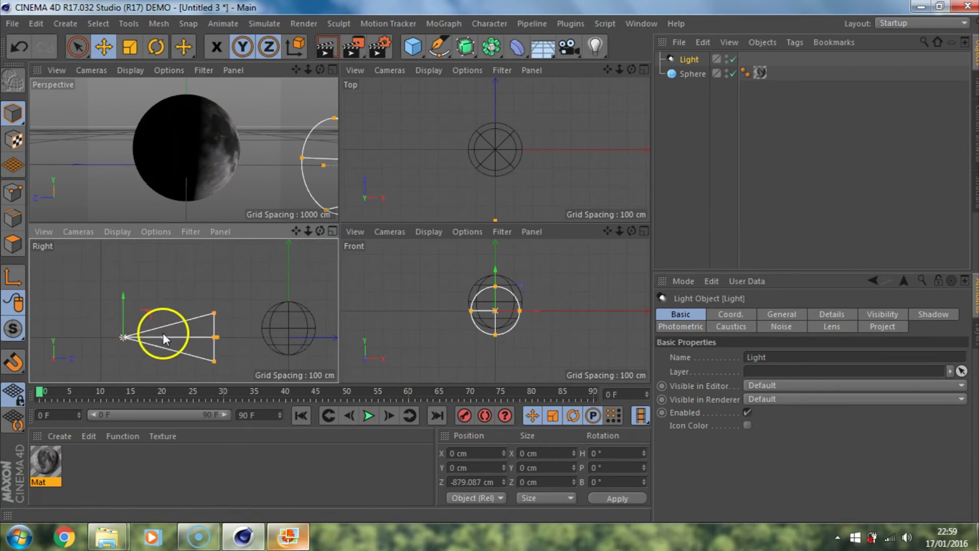
left_click_drag(164, 333, 116, 330)
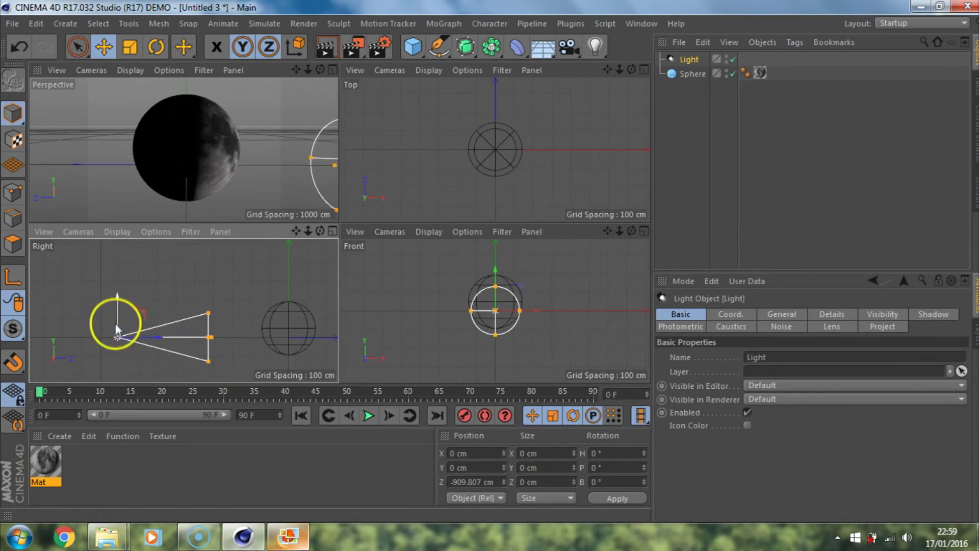
left_click_drag(538, 302, 511, 314)
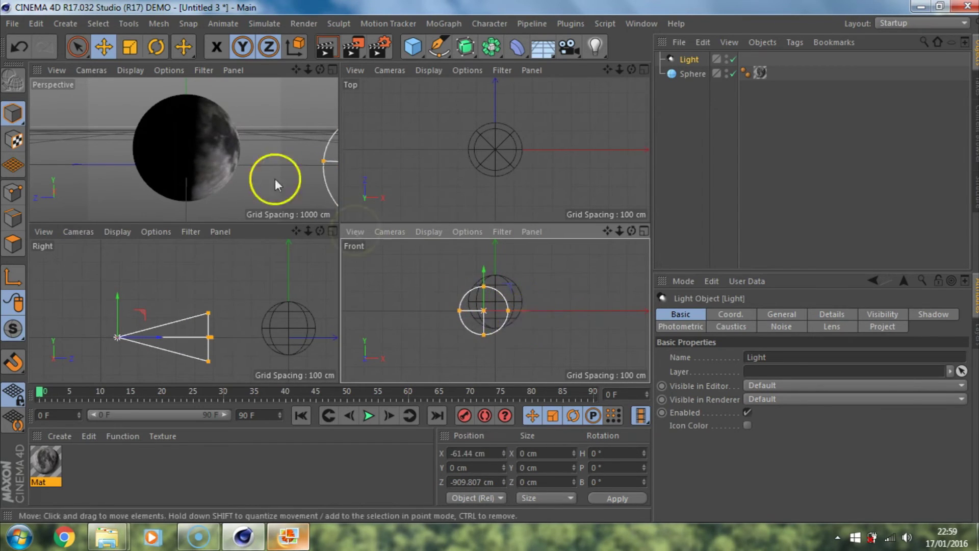
Rotate the spot light to a heading of about 1.2° and render a preview of the lit moon in the perspective view
left_click(156, 47)
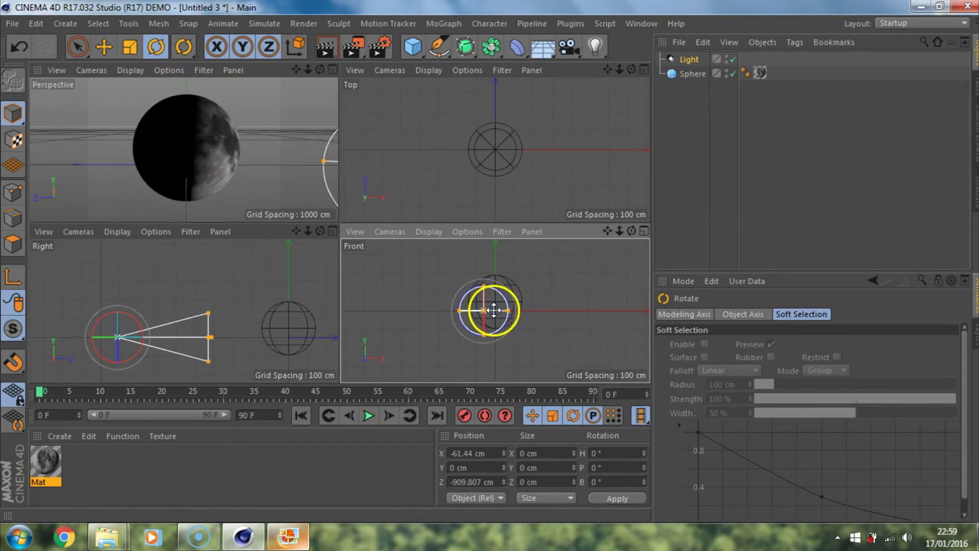
mouse_move(494, 312)
left_mouse_down()
mouse_move(483, 311)
mouse_move(505, 314)
mouse_move(496, 315)
left_mouse_up()
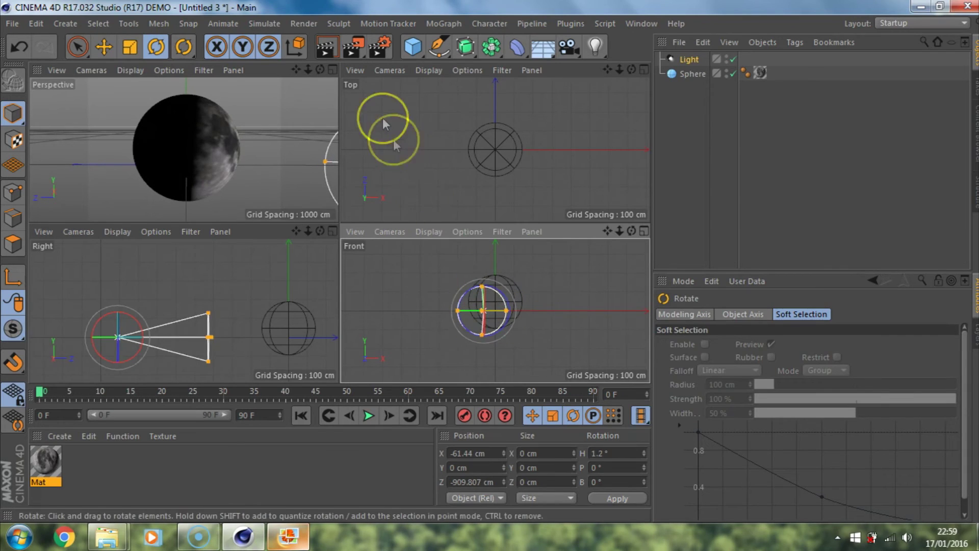
left_click(332, 69)
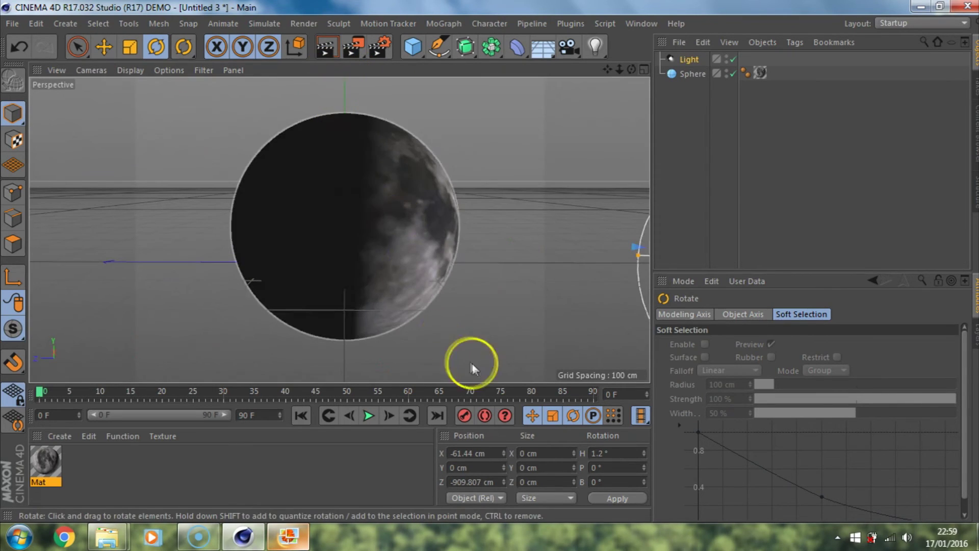
key("ctrl+r")
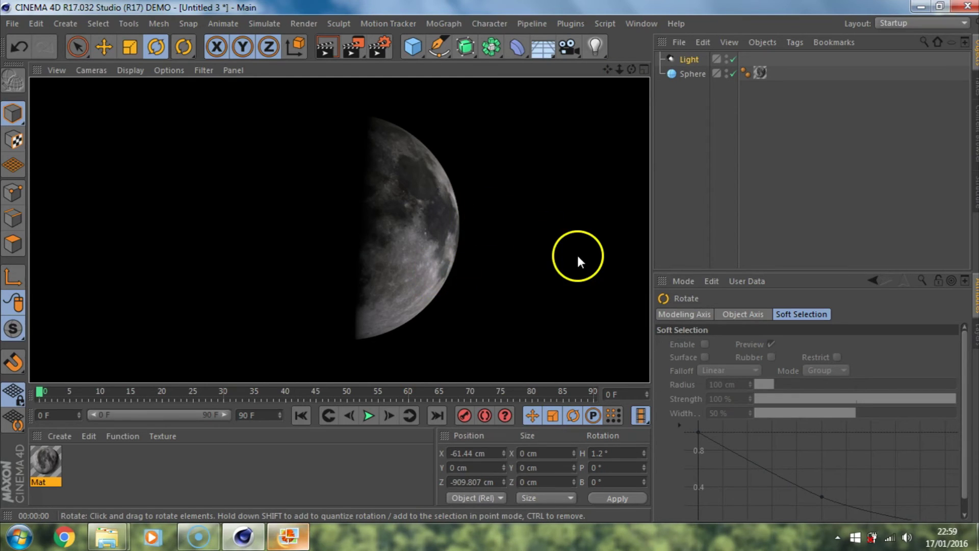
Open the moon material for editing and enable its Bump channel
left_click(762, 176)
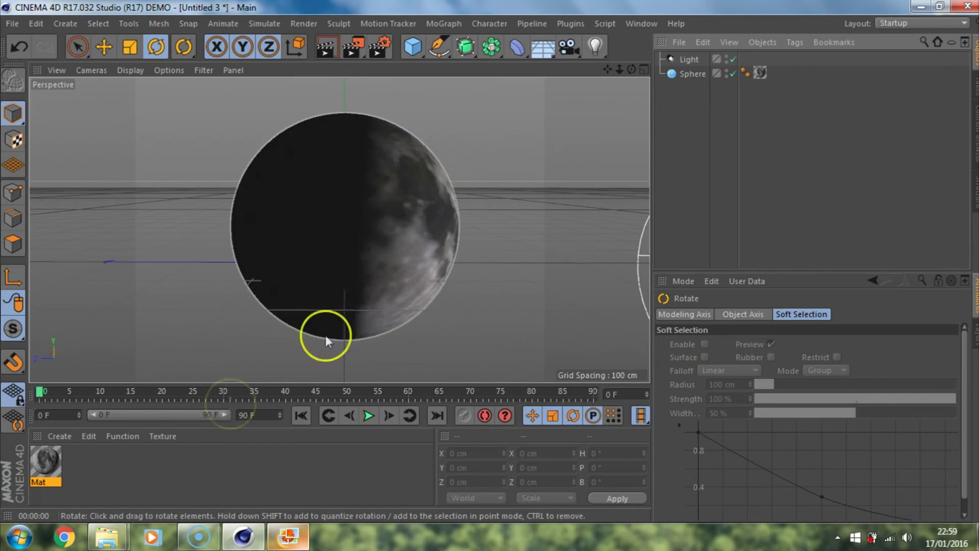
left_click(50, 454)
double_click(50, 453)
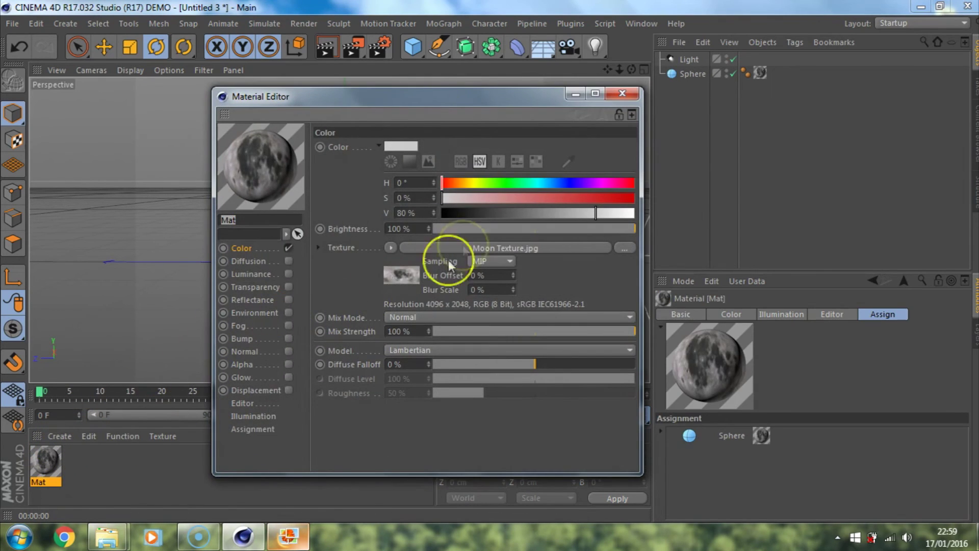
left_click_drag(431, 99, 679, 101)
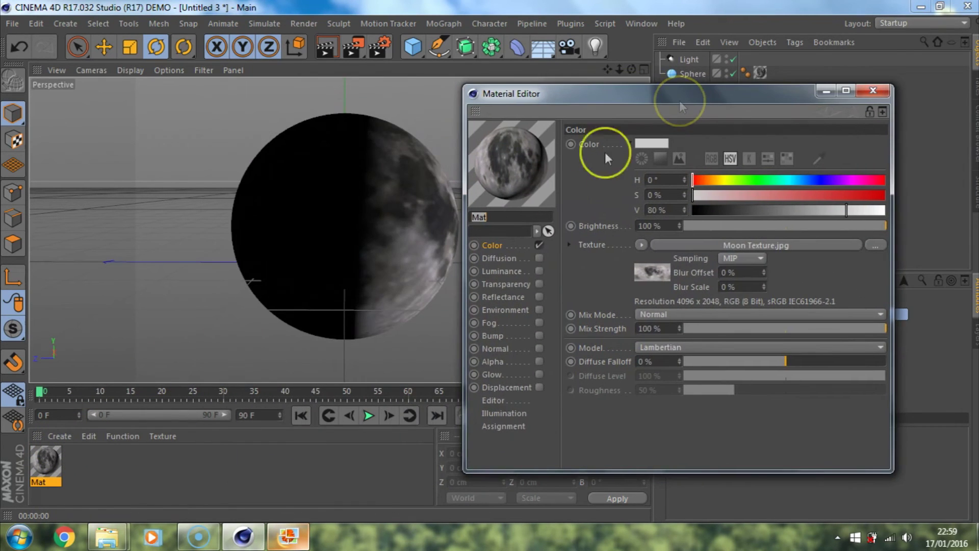
left_click(539, 335)
left_click_drag(646, 102, 702, 92)
Load the Moon Texture image into the Bump channel and accept copying it to the project location
left_click(684, 167)
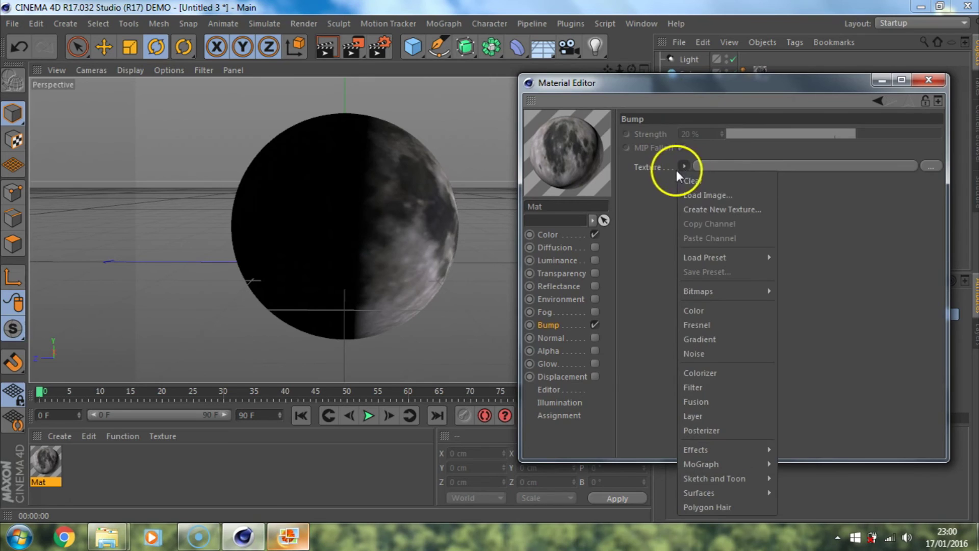
left_click(716, 192)
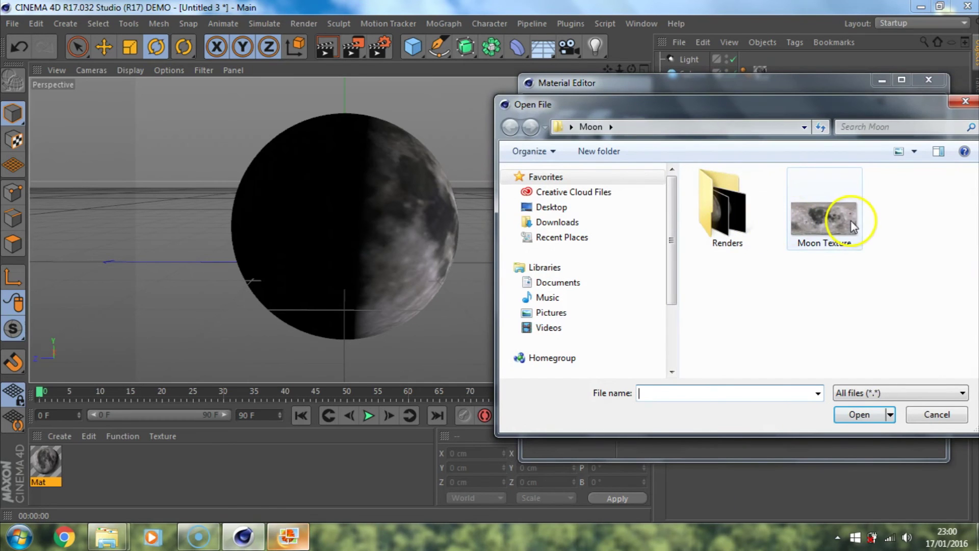
left_click(839, 224)
left_click(869, 416)
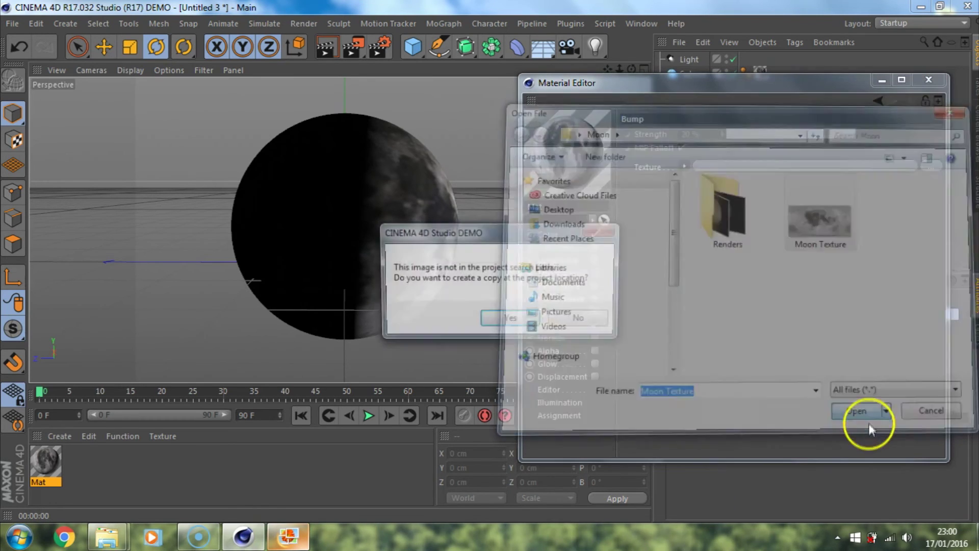
left_click(510, 319)
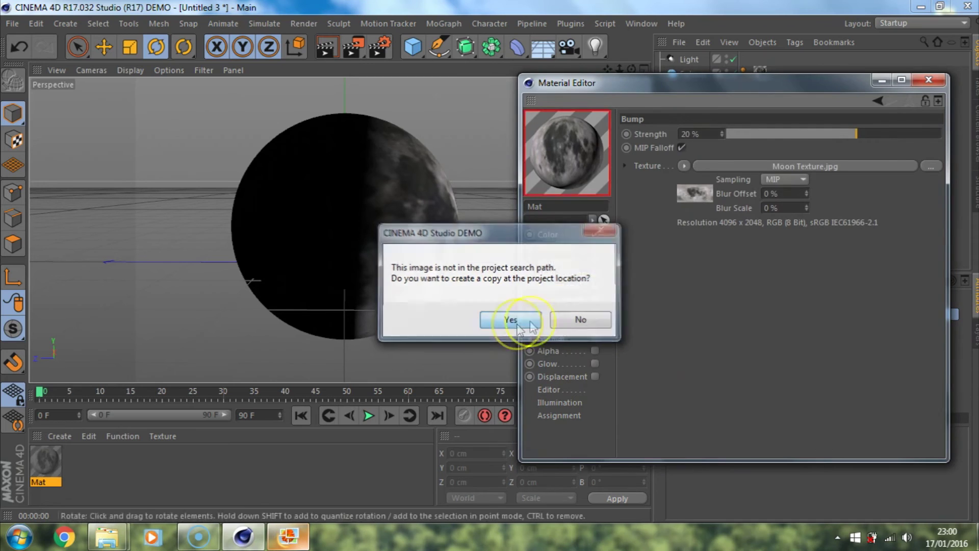
Try bump strengths of -100% and 0% to compare their effect on the moon's surface
left_click_drag(770, 84, 815, 73)
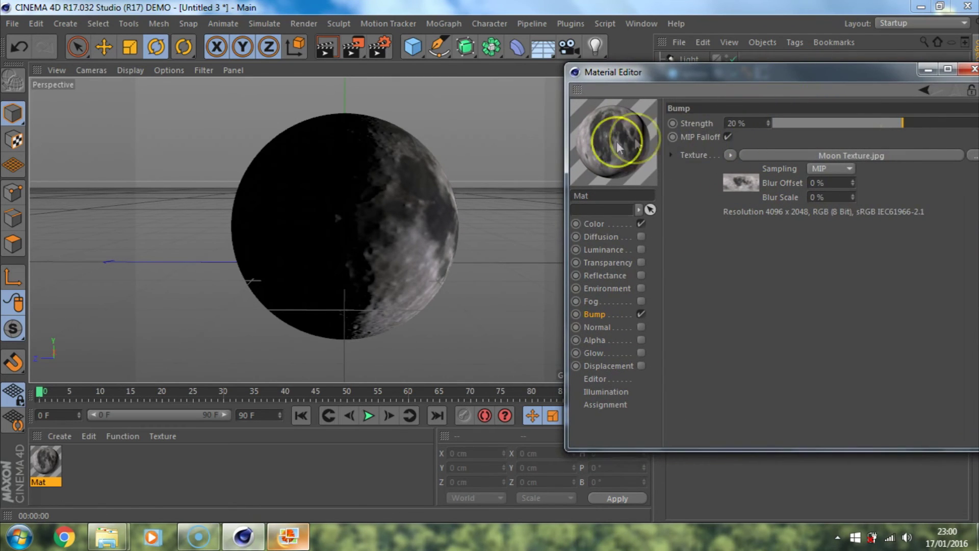
left_click_drag(901, 121, 718, 122)
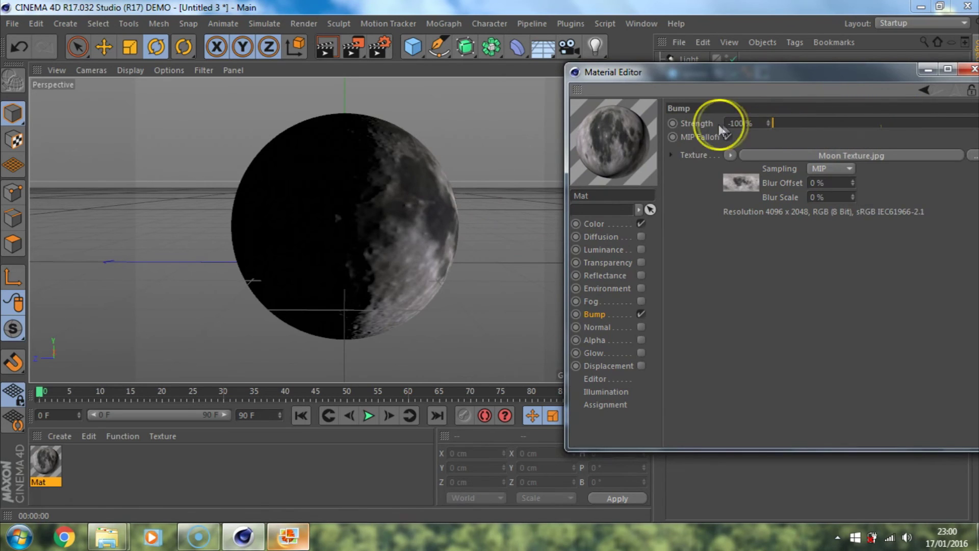
left_click_drag(714, 72, 645, 74)
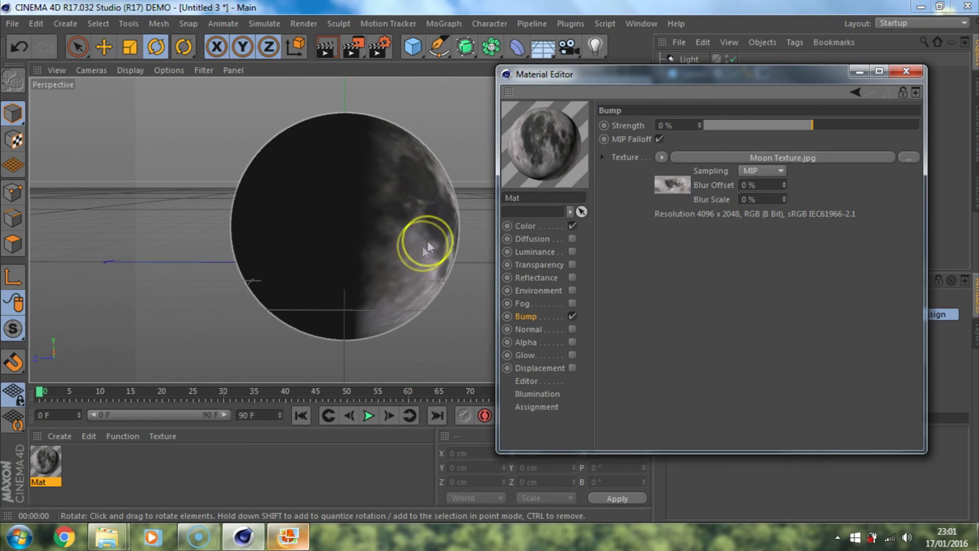
left_click_drag(451, 231, 451, 192)
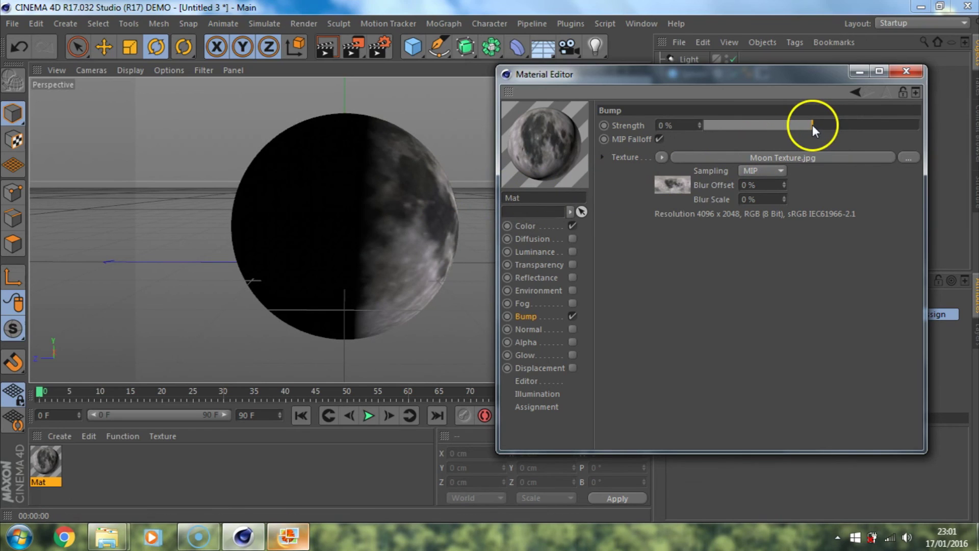
Set the material's bump strength to about 22% and close the material's settings
left_click_drag(814, 126, 836, 126)
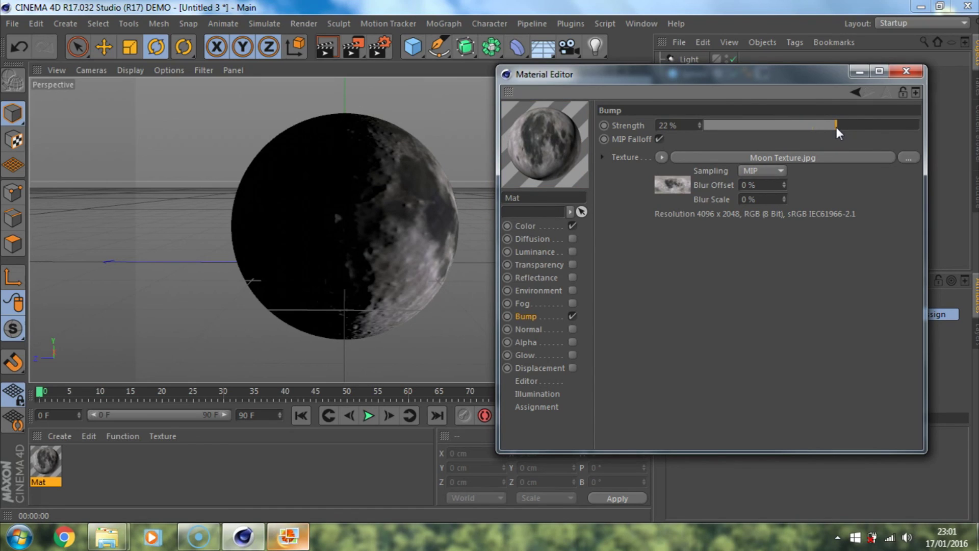
left_click_drag(836, 127, 835, 127)
left_click(907, 73)
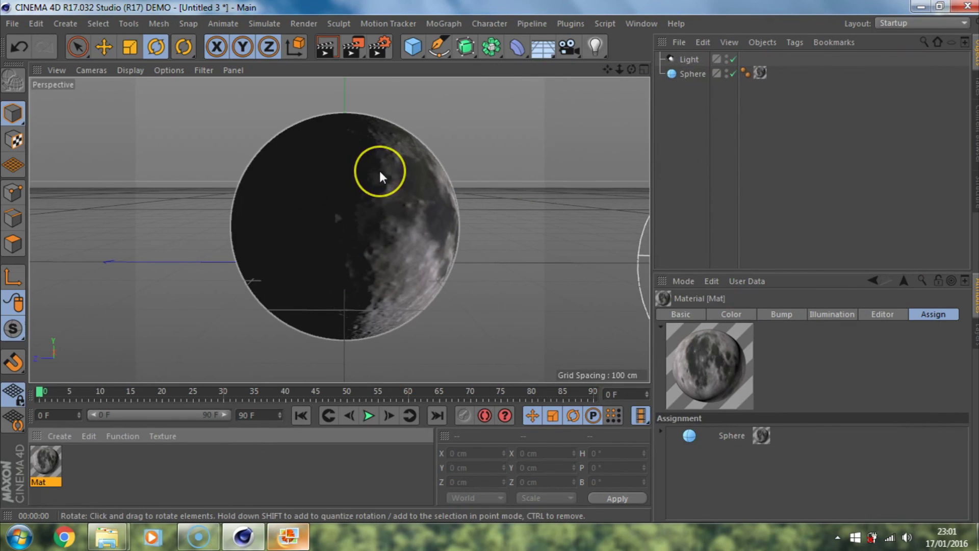
Render previews of the bump-mapped moon from the full view and close up, examining the craters along the shadow edge
key("ctrl+r")
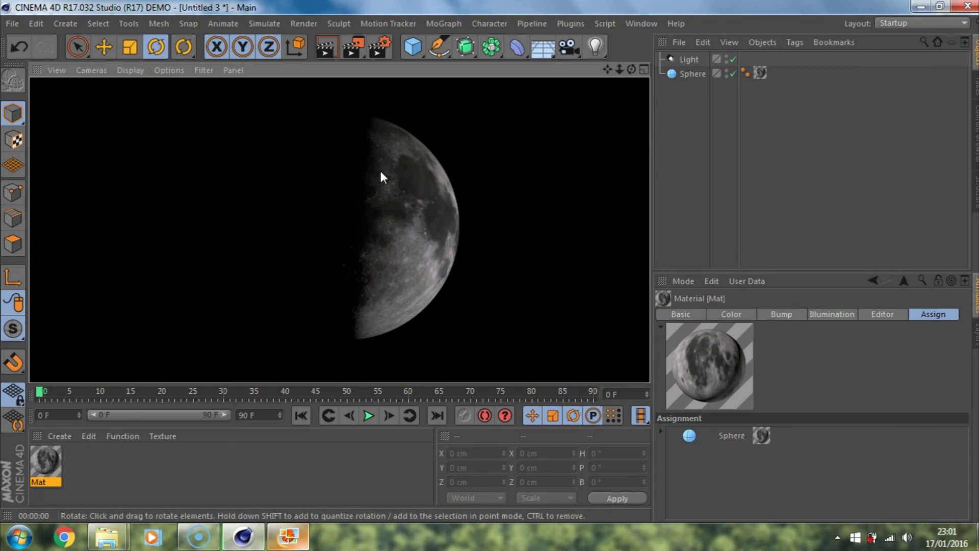
mouse_move(488, 212)
left_mouse_down()
mouse_move(416, 299)
mouse_move(411, 197)
mouse_move(464, 224)
mouse_move(361, 227)
mouse_move(409, 223)
mouse_move(616, 67)
mouse_move(491, 262)
left_mouse_up()
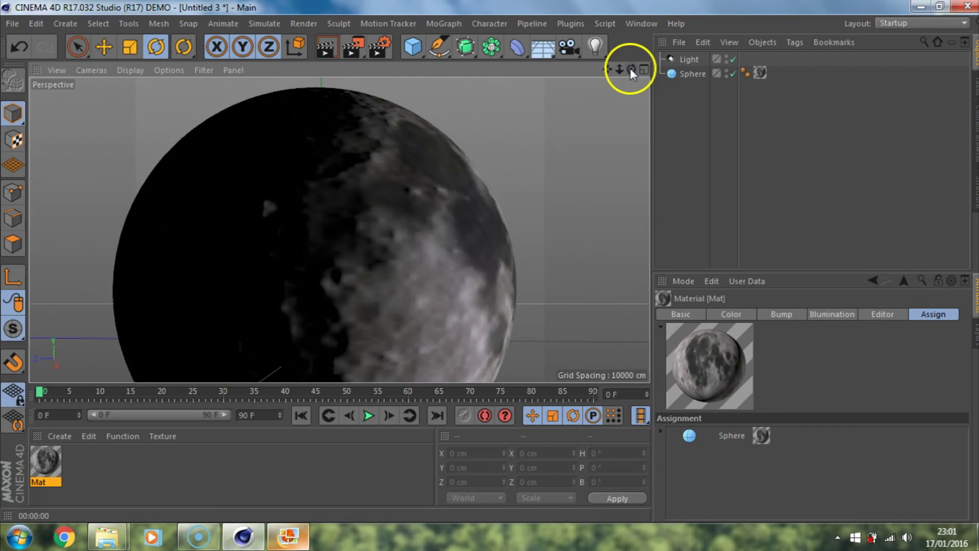
key("ctrl+r")
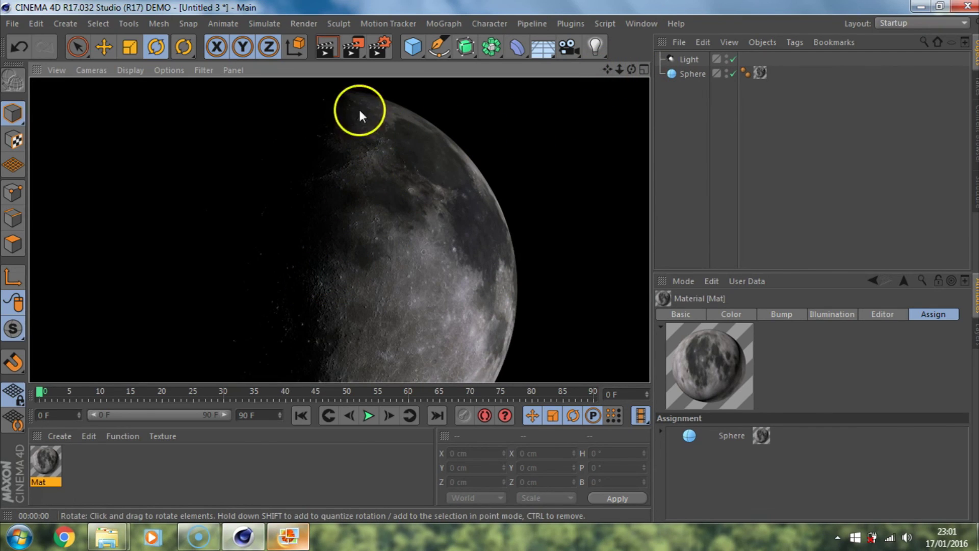
left_click(422, 187)
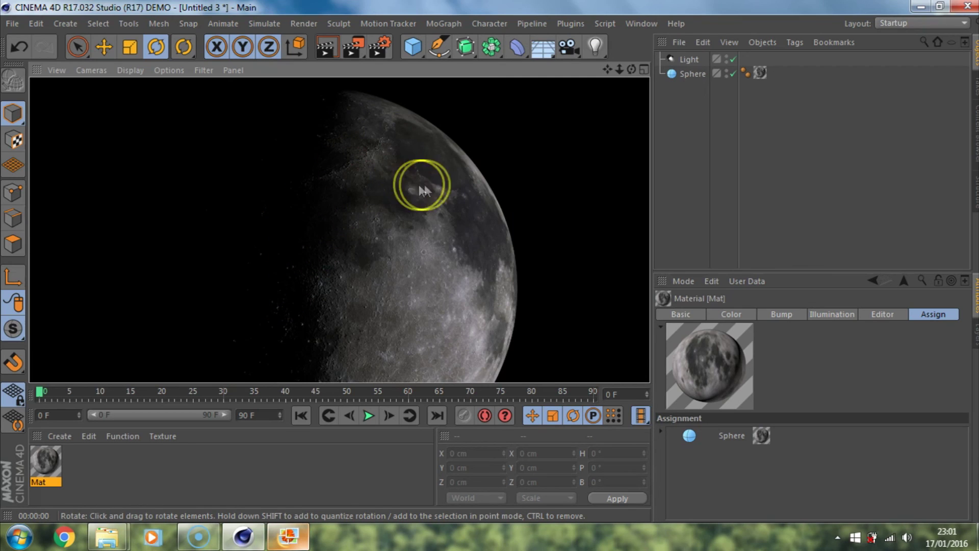
left_click(336, 143)
left_click(450, 184)
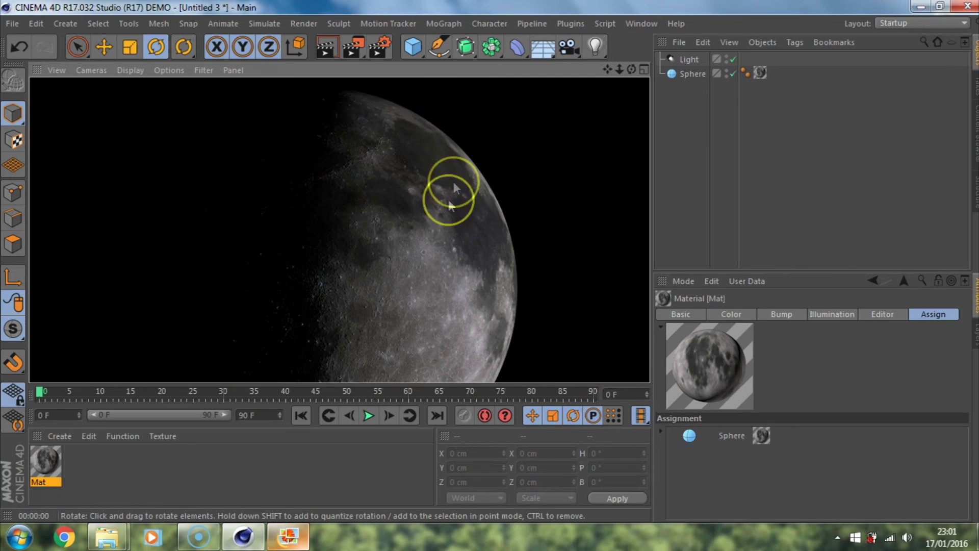
left_click(268, 269)
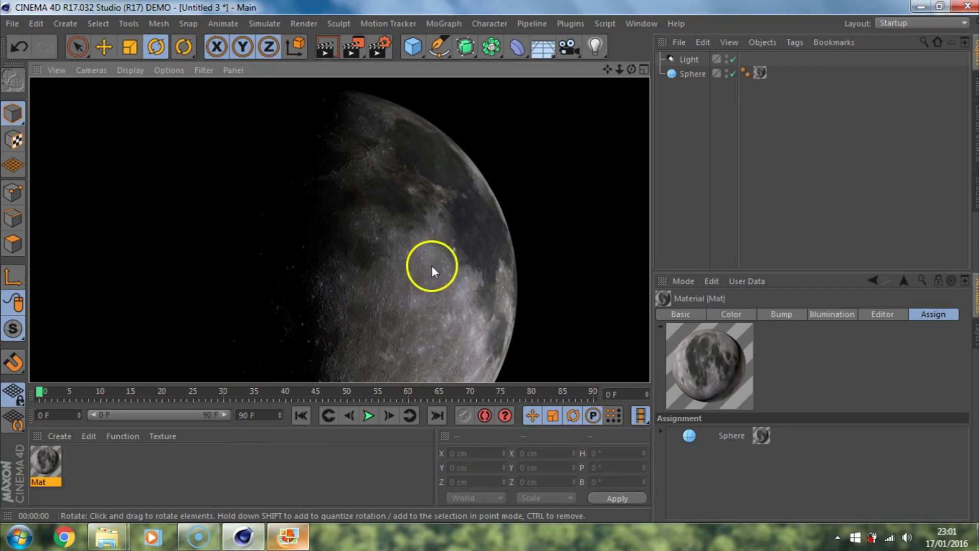
left_click(426, 310)
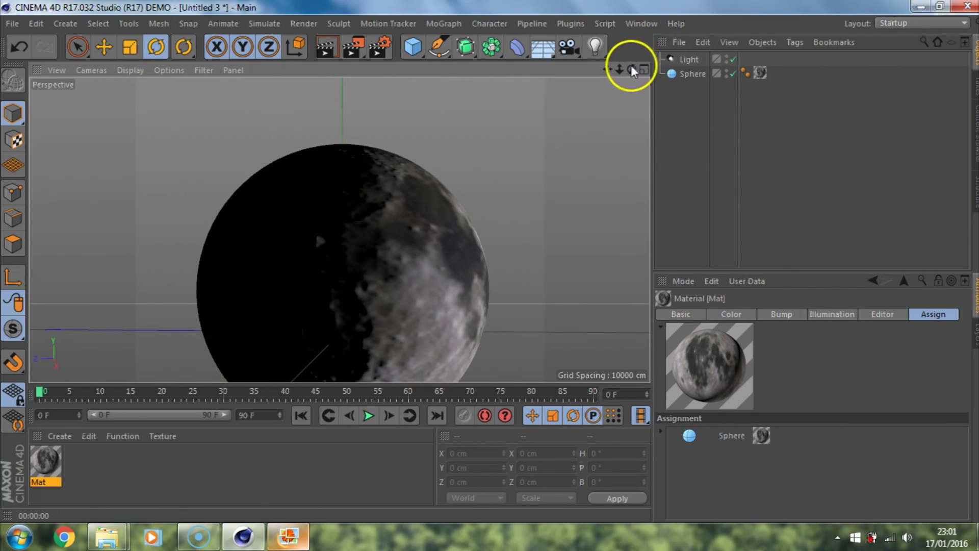
mouse_move(632, 71)
left_mouse_down()
mouse_move(494, 262)
mouse_move(614, 74)
left_mouse_up()
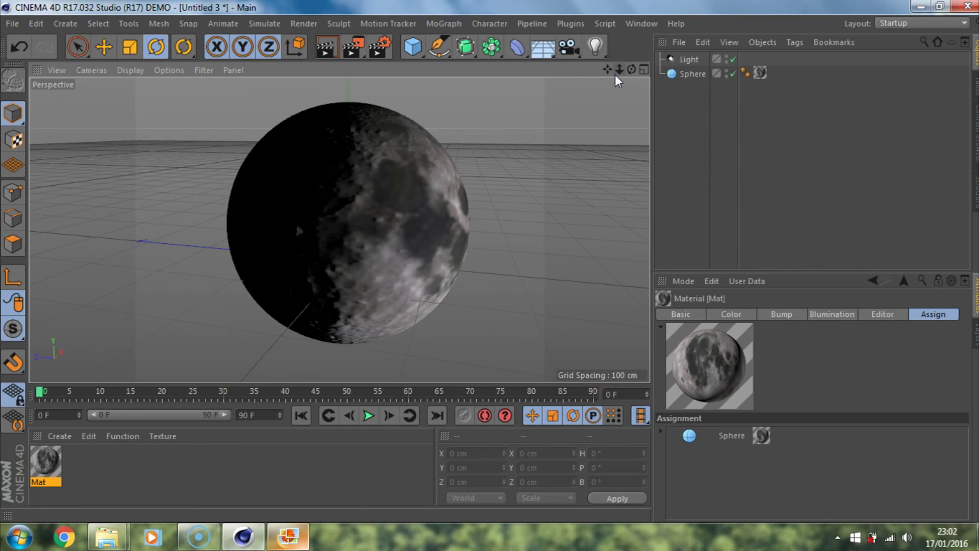
left_click(633, 70)
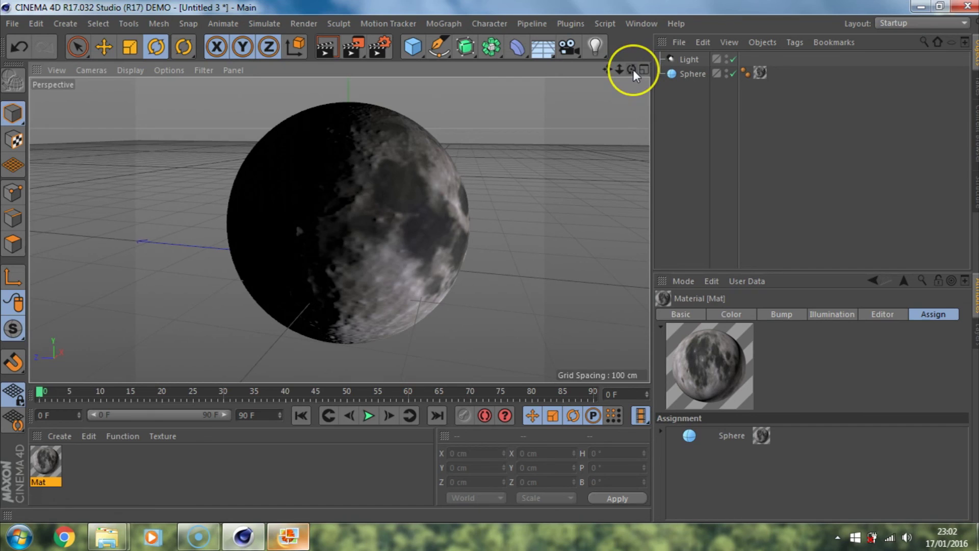